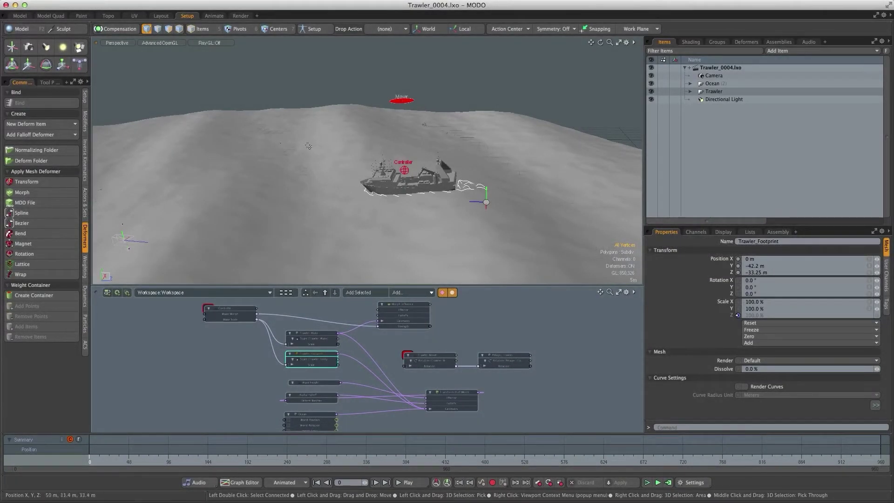
Step: Set the Camera's position to 0 m on X, Y and Z
scroll(393, 176, "down", 5)
left_click_drag(394, 176, 418, 102, "alt+shift")
left_click_drag(398, 185, 359, 223, "alt")
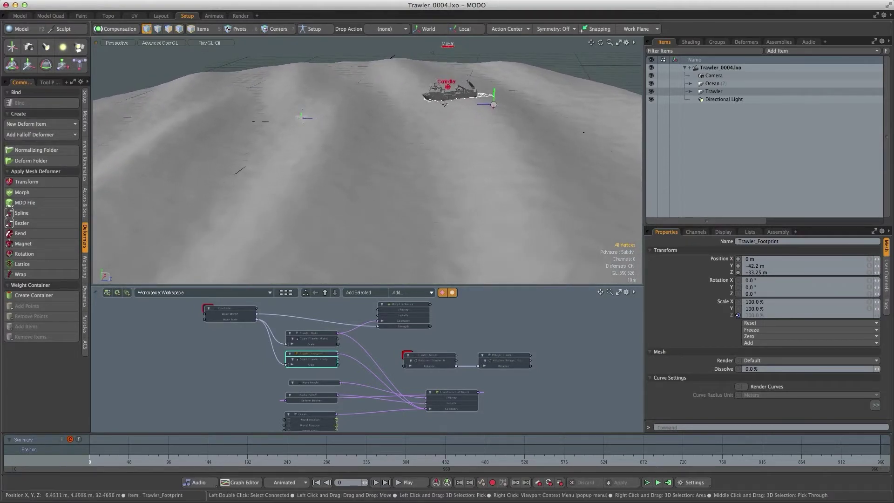
left_click_drag(285, 212, 319, 219, "alt+shift")
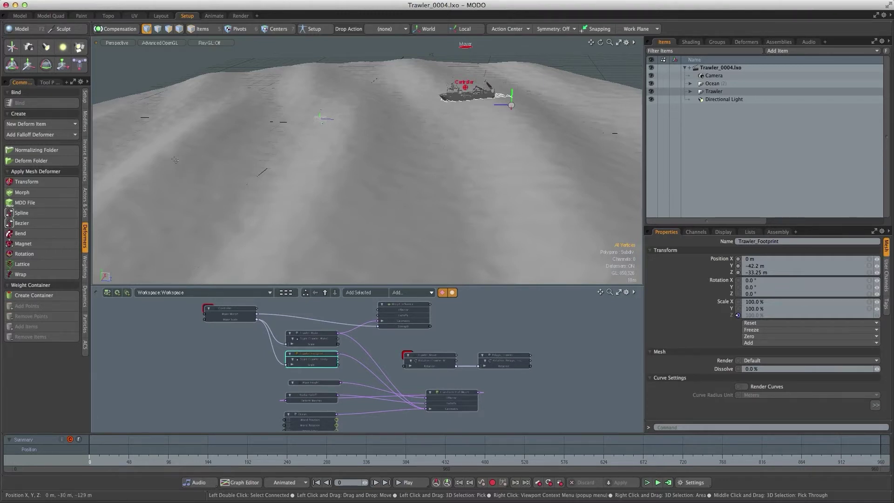
left_click(714, 76)
left_click(869, 259)
type("0")
key("Return")
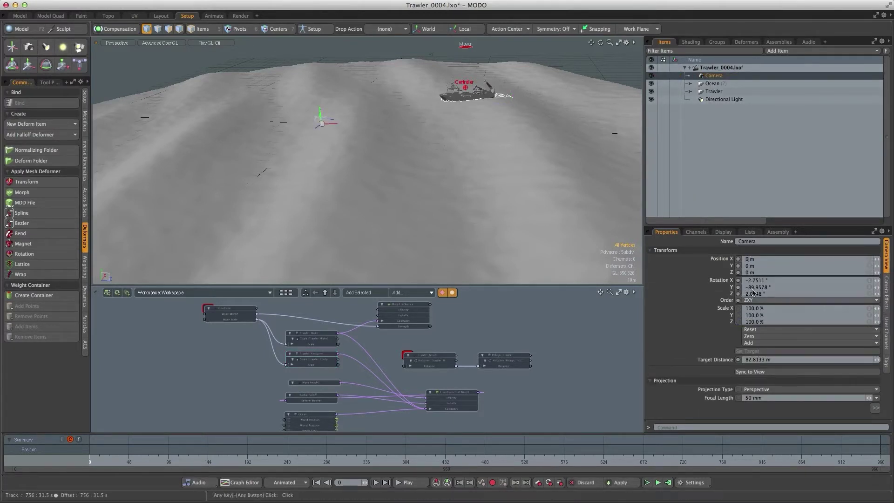
Step: Set the Wave Height locator's Y position to 0 m to flatten the ocean
left_click(311, 383)
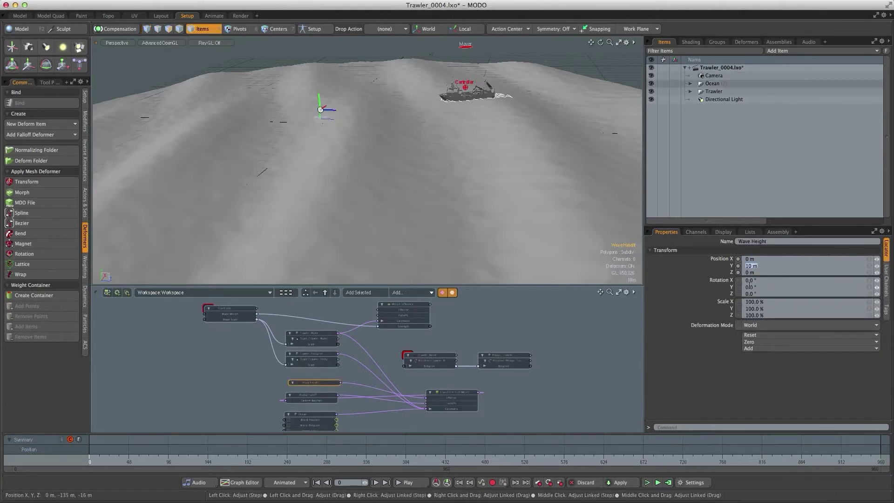
type("0")
key("Return")
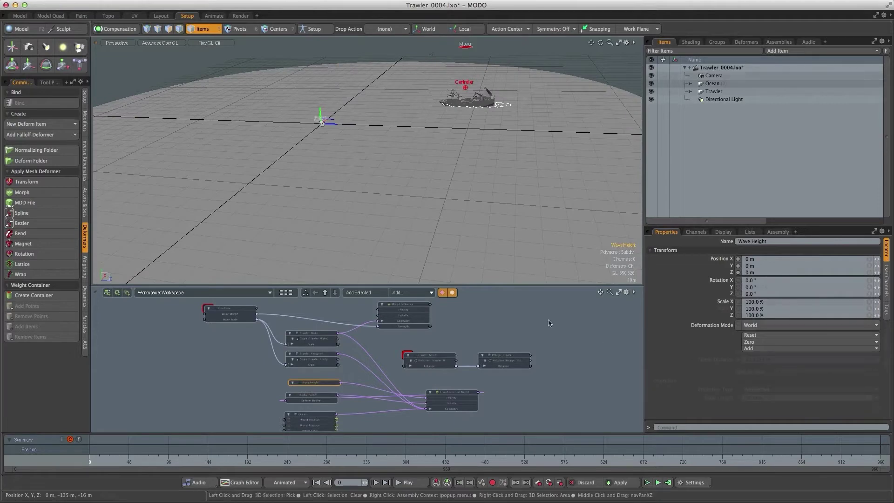
Step: Create a locator named Camera Mover, placed 44 m above the origin
left_click_drag(365, 161, 375, 180, "alt+shift")
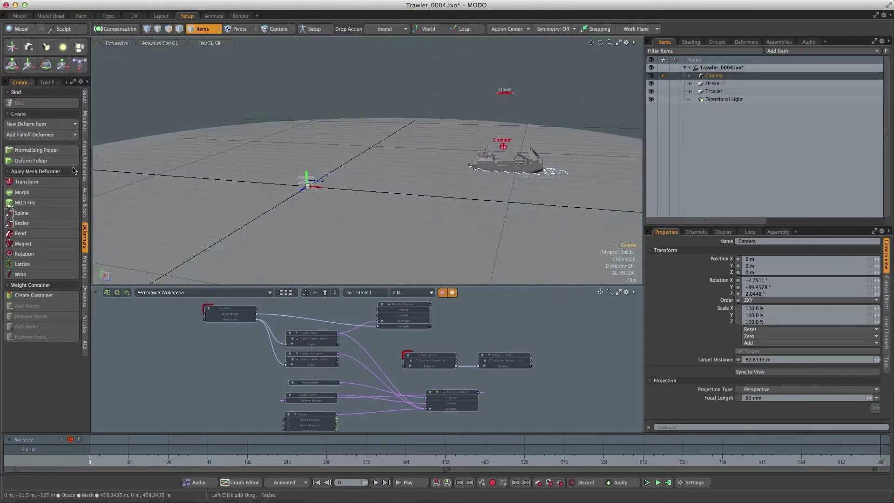
left_click(12, 46)
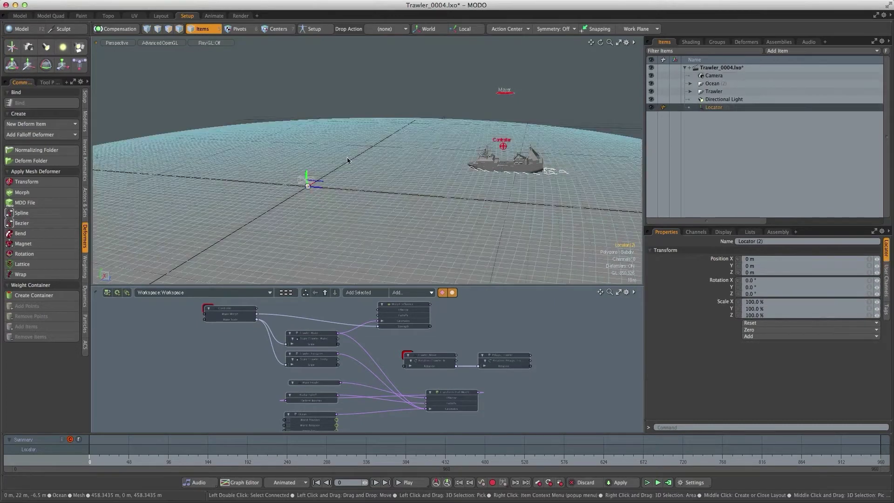
key("w")
left_click_drag(305, 156, 300, 76)
left_click_drag(422, 219, 433, 224, "alt")
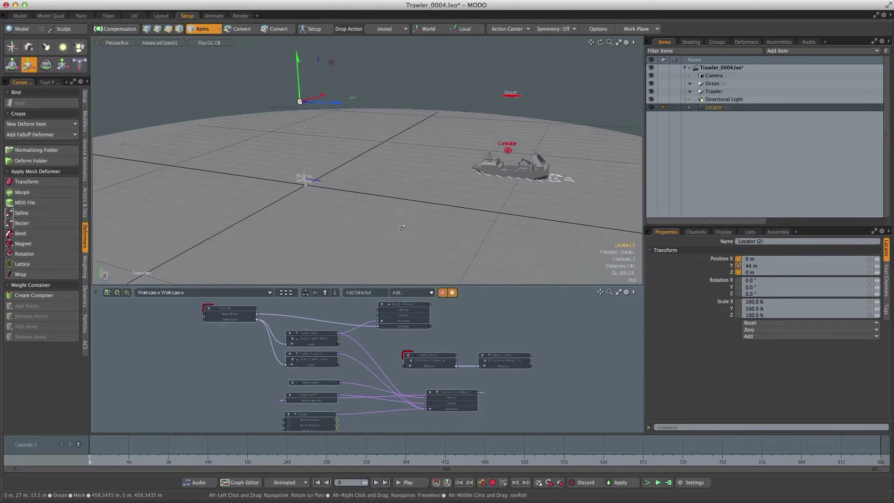
key("q")
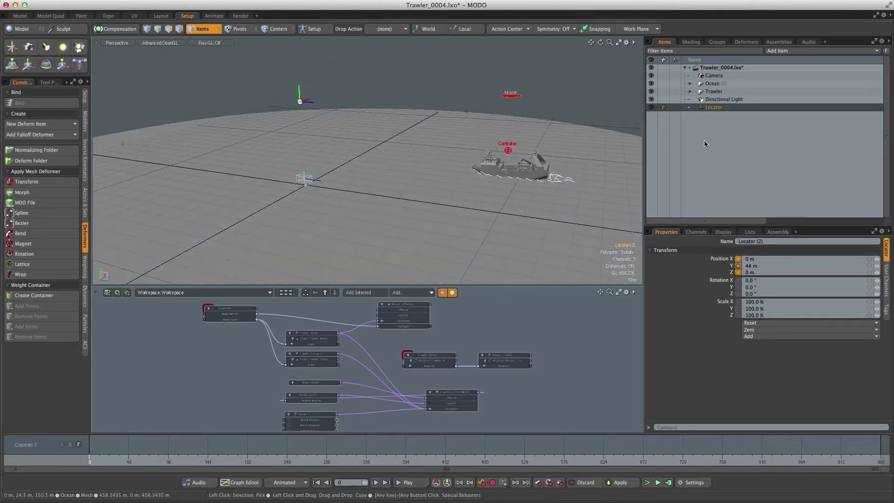
double_click(714, 108)
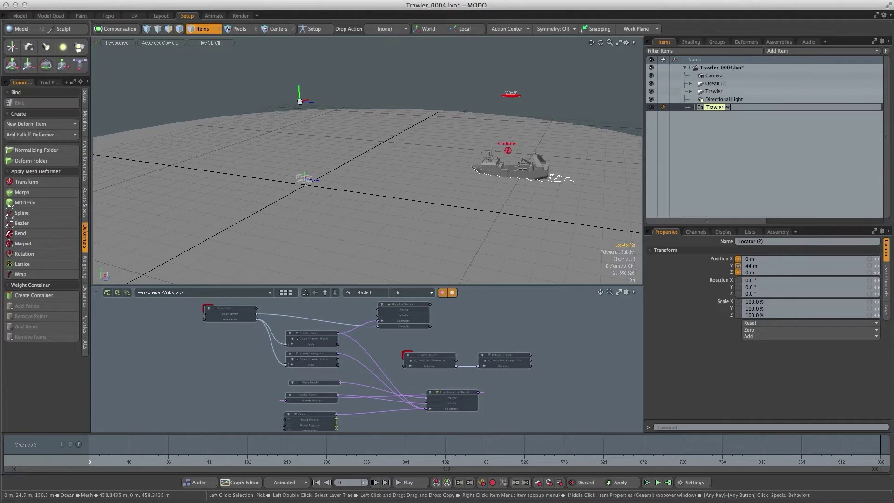
key("Return")
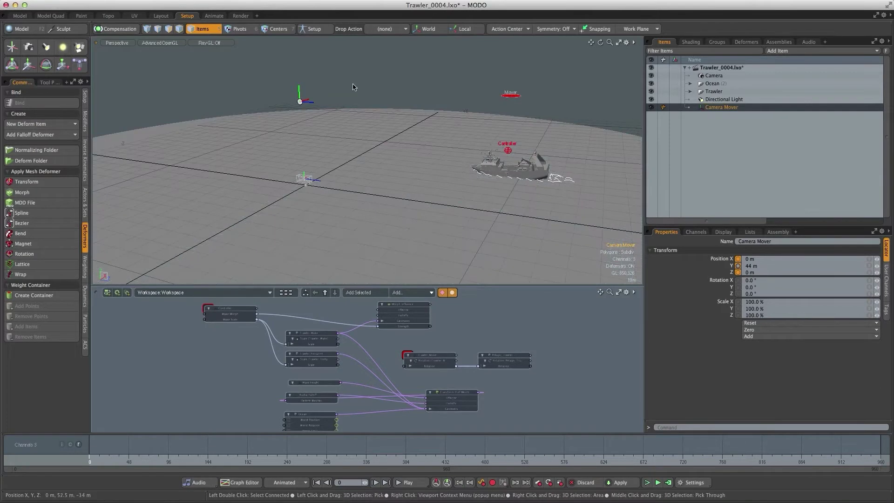
Step: Apply an Intersect Surface constraint between the Camera Mover and the ocean mesh, and adjust the constraint's options
left_click(274, 140, "shift")
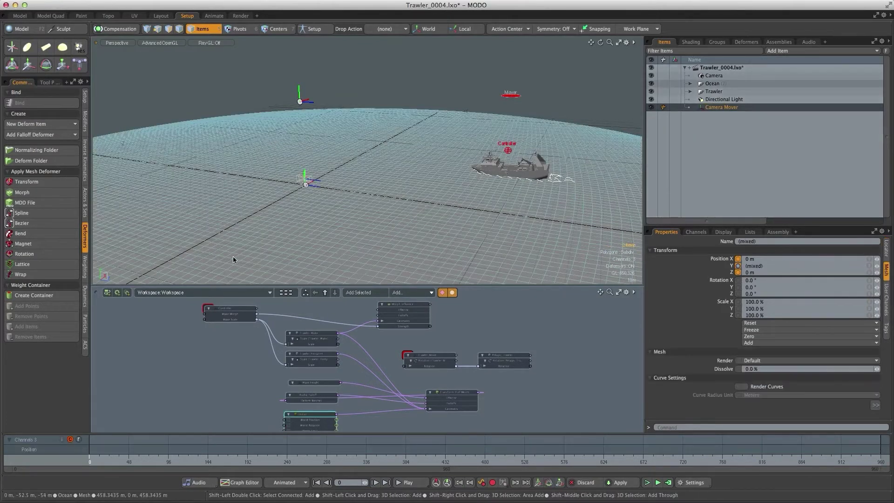
left_click(85, 121)
left_click(43, 239)
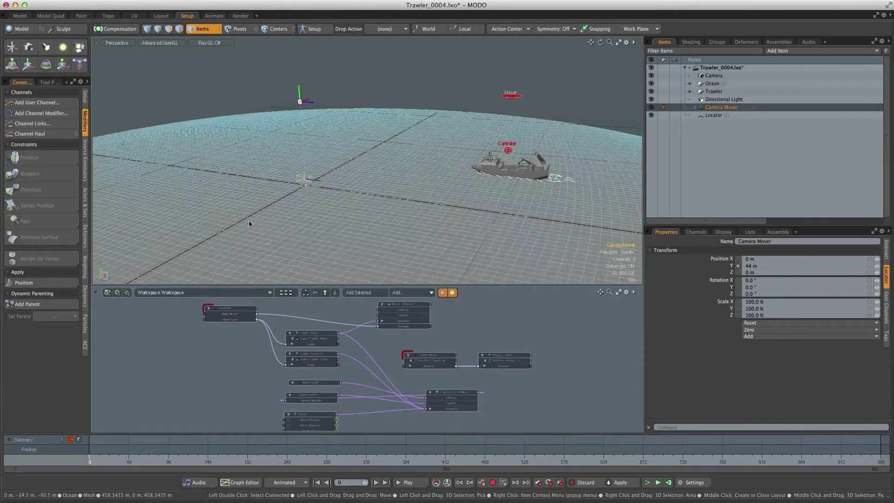
left_click(887, 252)
left_click(766, 241)
left_click(773, 250)
left_click(765, 251)
left_click(764, 243)
left_click(745, 258)
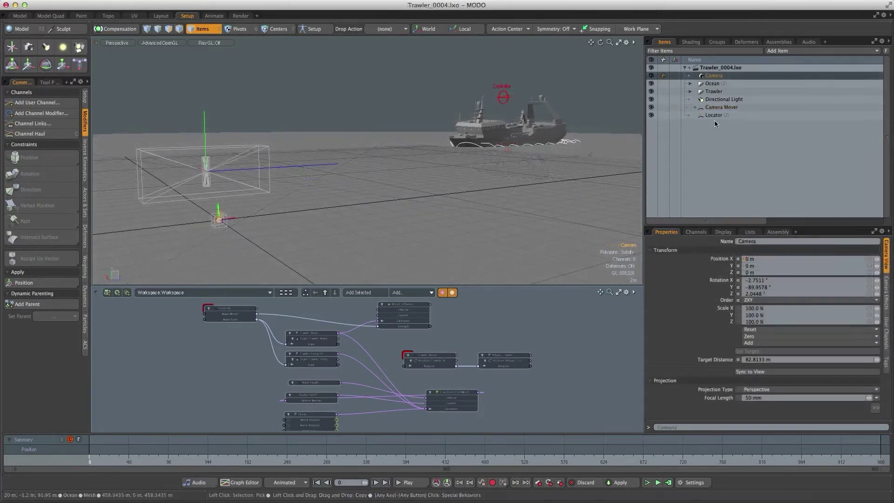
Step: Parent the Camera to the Locator on the ocean surface and set the Camera's Y position to 5 m
left_click_drag(714, 76, 714, 115)
left_click_drag(215, 196, 244, 203, "alt")
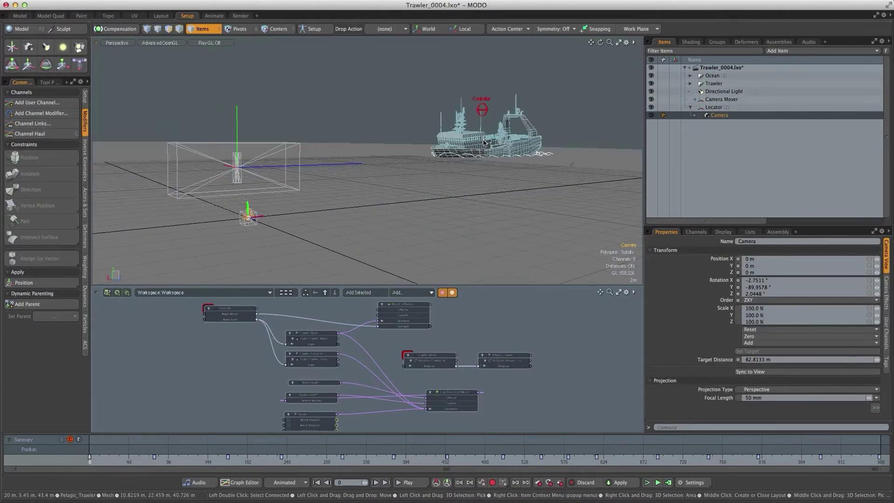
key("y")
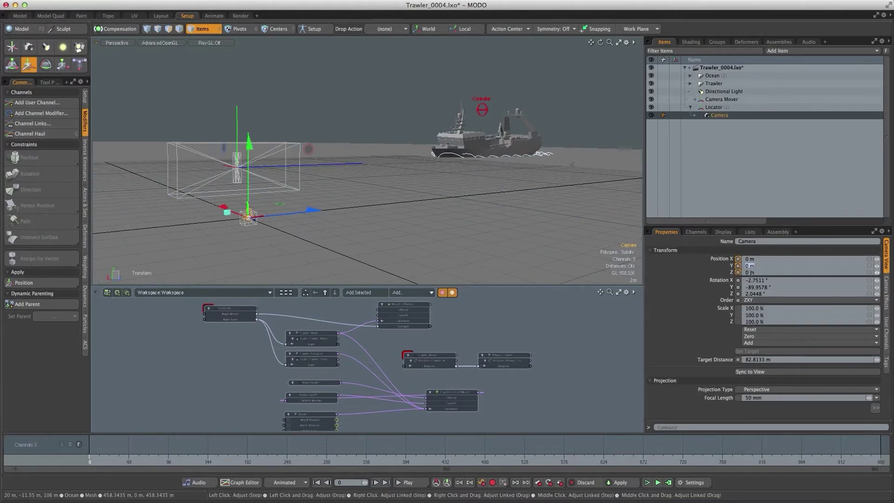
type("5")
key("Return")
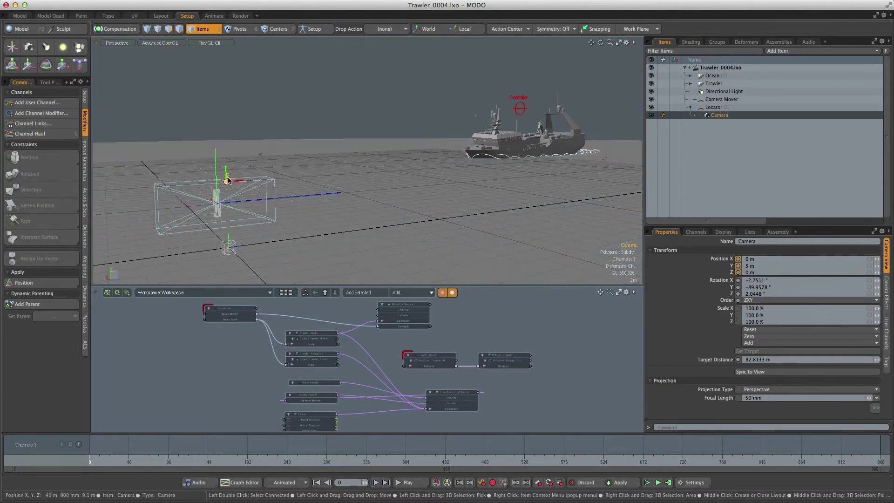
Step: Add a new locator and name it Camera Target
scroll(315, 199, "down", 5)
left_click_drag(352, 177, 298, 244, "alt")
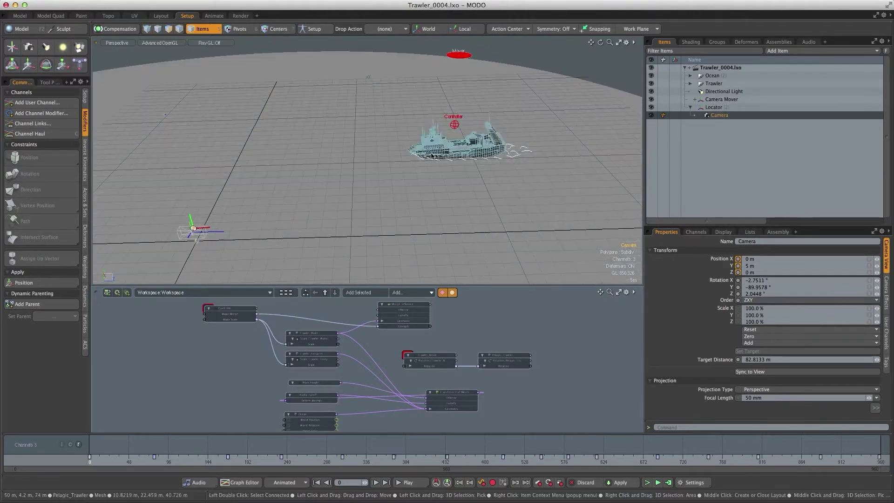
left_click_drag(259, 214, 216, 202, "alt")
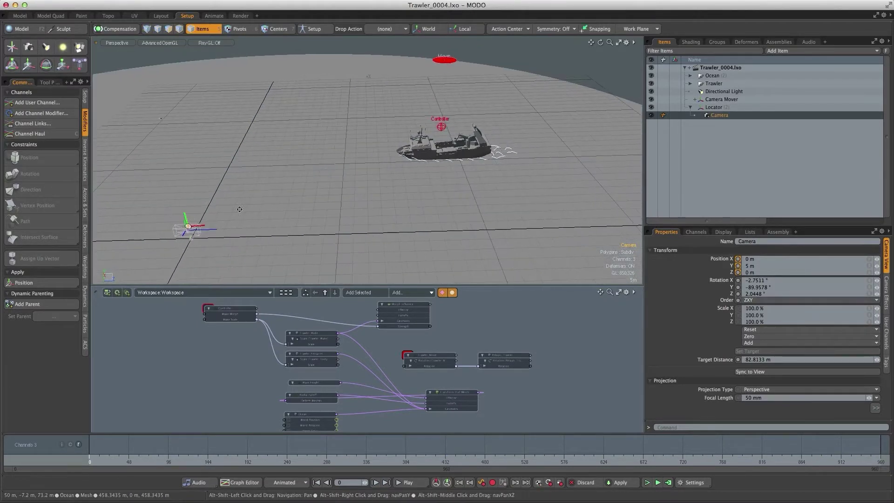
left_click(14, 49)
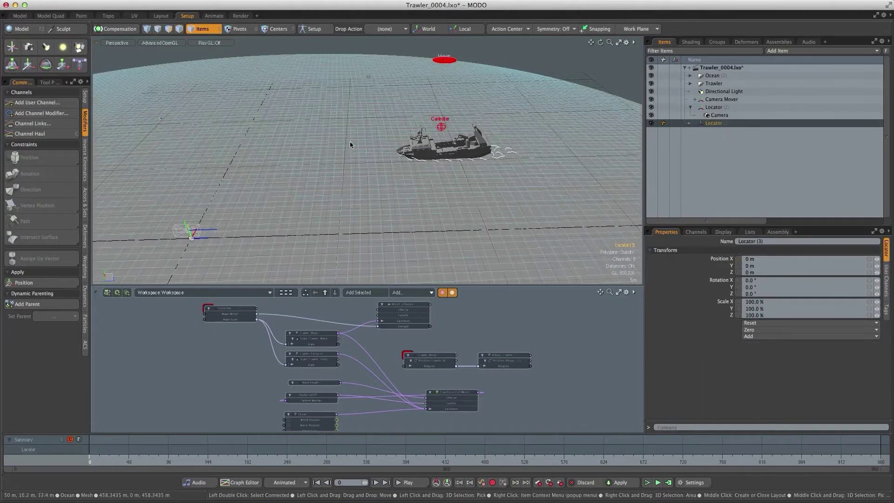
double_click(719, 123)
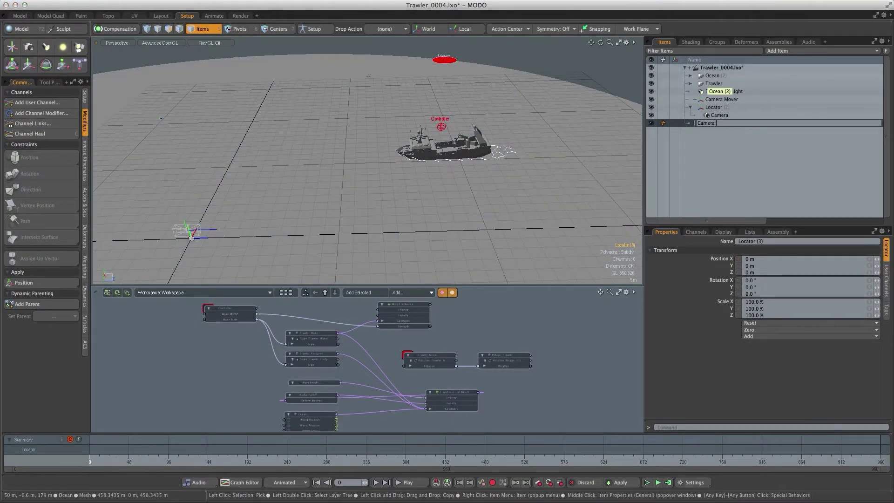
type("Camera Tartget")
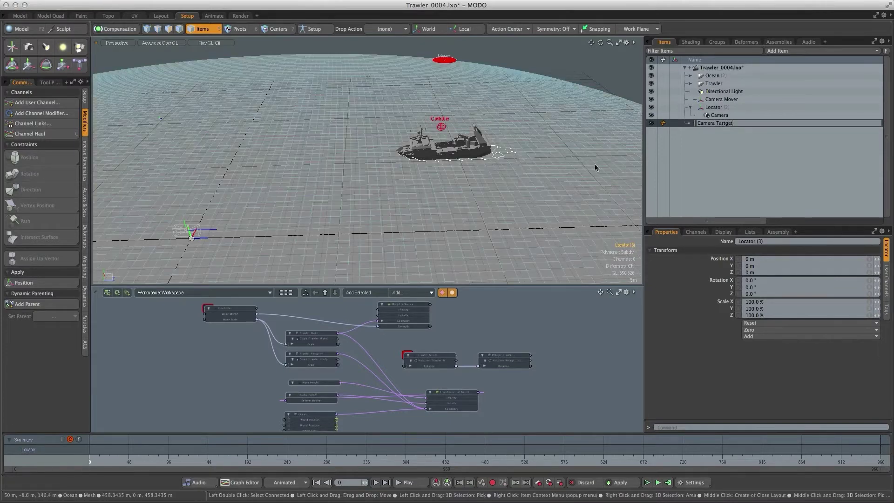
key("BackSpace")
key("BackSpace")
type("et")
key("Return")
Step: Move the Camera Target to just above the front of the trawler, at about X 57.5 m and Y 17.5 m
key("y")
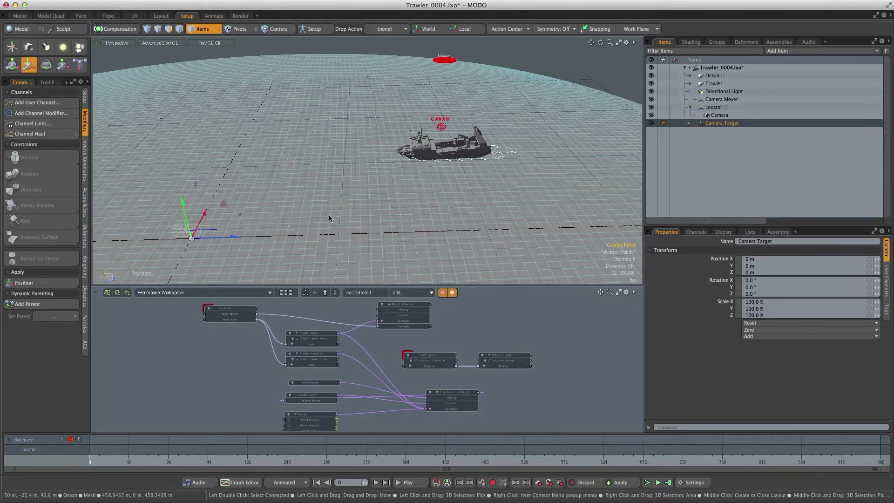
left_click_drag(330, 217, 332, 240, "alt")
scroll(332, 240, "down", 4)
left_click_drag(310, 199, 319, 190)
left_click_drag(283, 223, 395, 105)
scroll(401, 151, "up", 10)
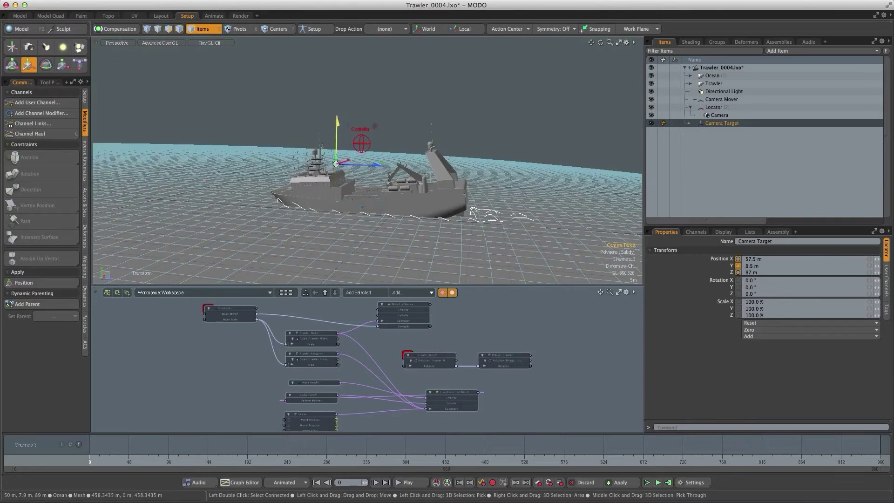
left_click_drag(338, 78, 338, 78)
scroll(321, 138, "down", 4)
left_click_drag(322, 138, 327, 154, "alt")
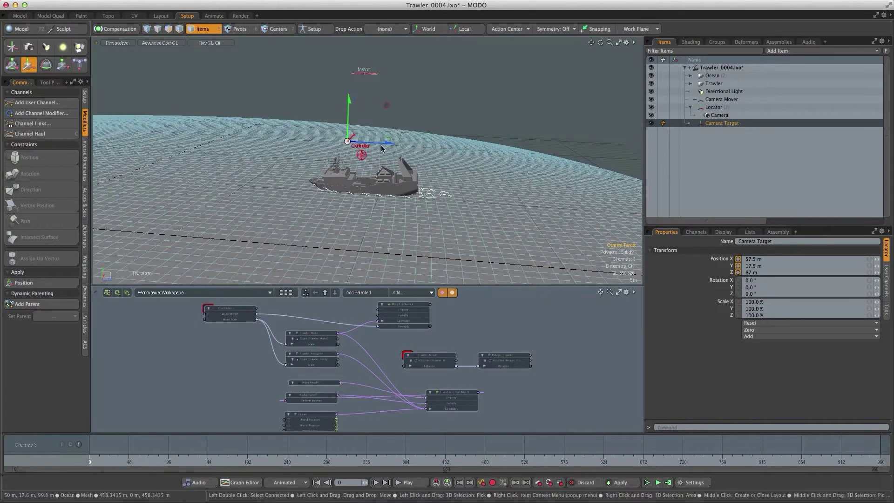
left_click_drag(384, 145, 363, 144)
scroll(341, 184, "up", 5)
left_click_drag(341, 184, 370, 125, "alt")
left_click(222, 106)
Step: Aim the Camera at the Camera Target with a Direction constraint and save the scene
scroll(323, 173, "down", 2)
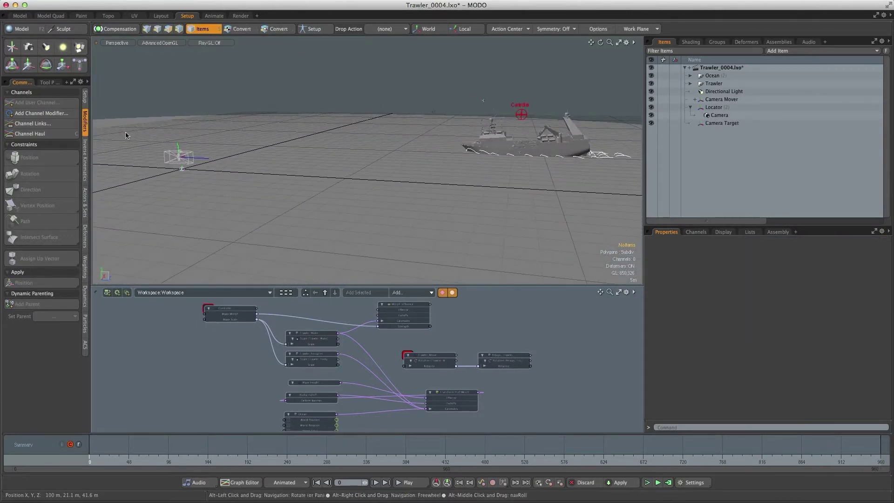
left_click(717, 116)
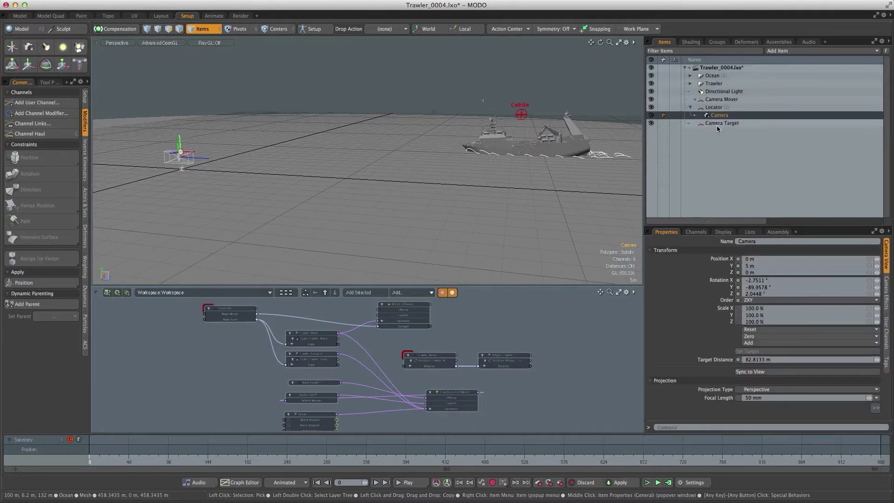
left_click(717, 124, "shift")
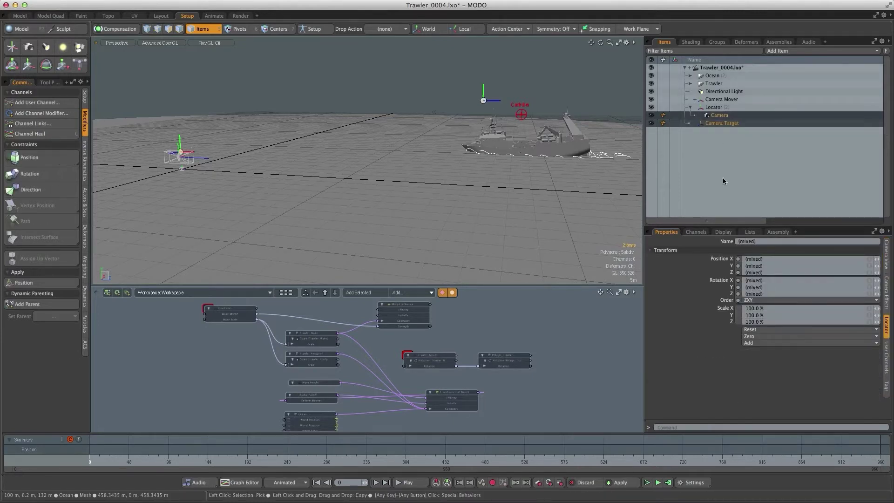
left_click(41, 195)
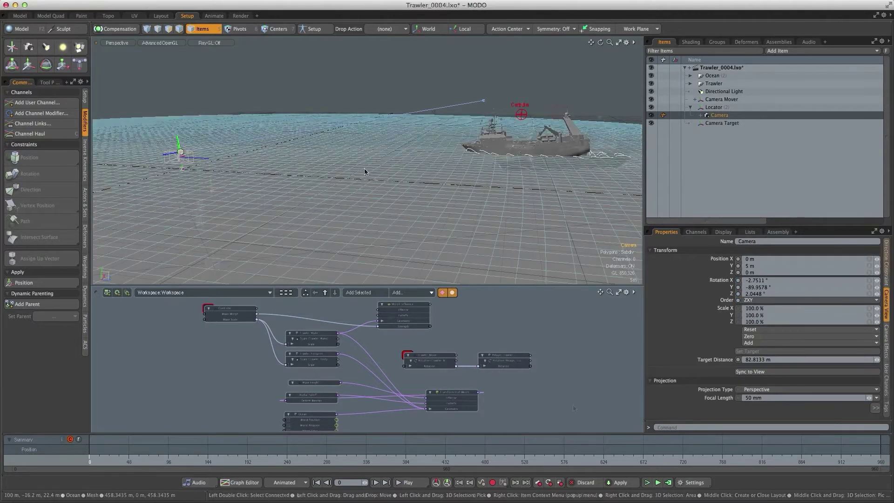
key("super+s")
Step: Examine the Camera's aim towards the target and the settings of its Direction constraint
scroll(365, 169, "up", 5)
left_click_drag(363, 186, 343, 218, "alt")
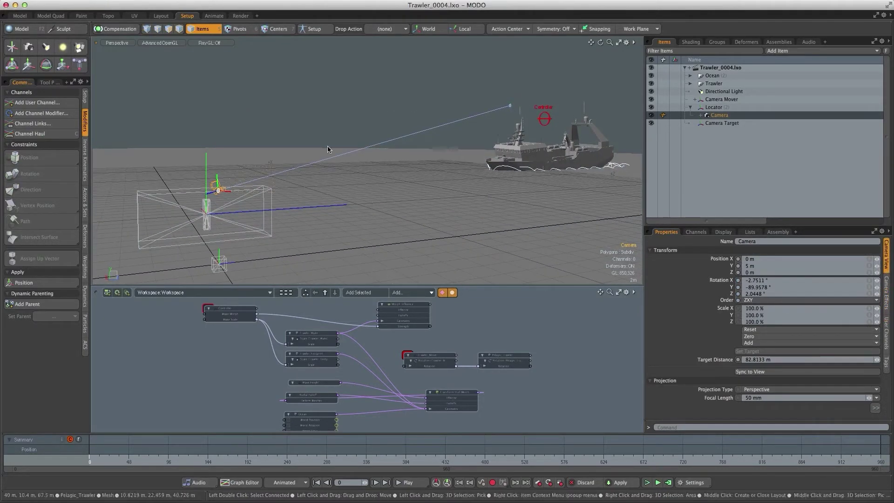
left_click_drag(379, 213, 375, 184, "alt")
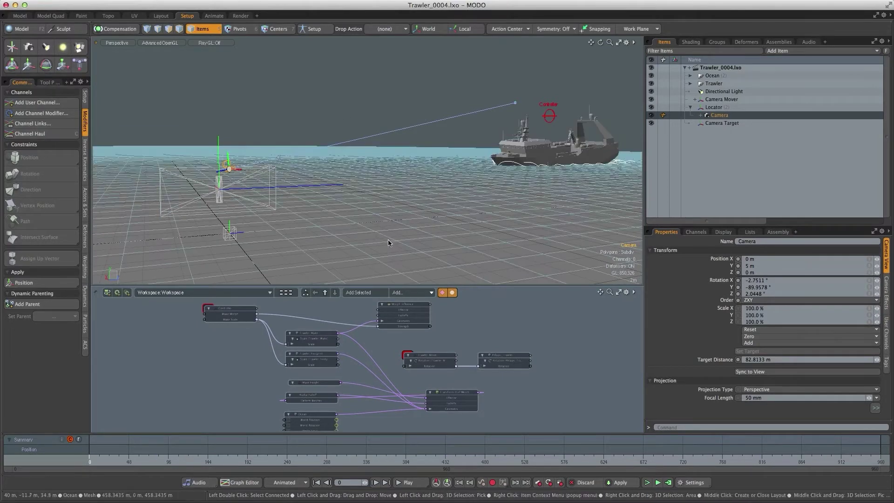
left_click_drag(257, 183, 232, 178, "alt")
left_click(701, 115)
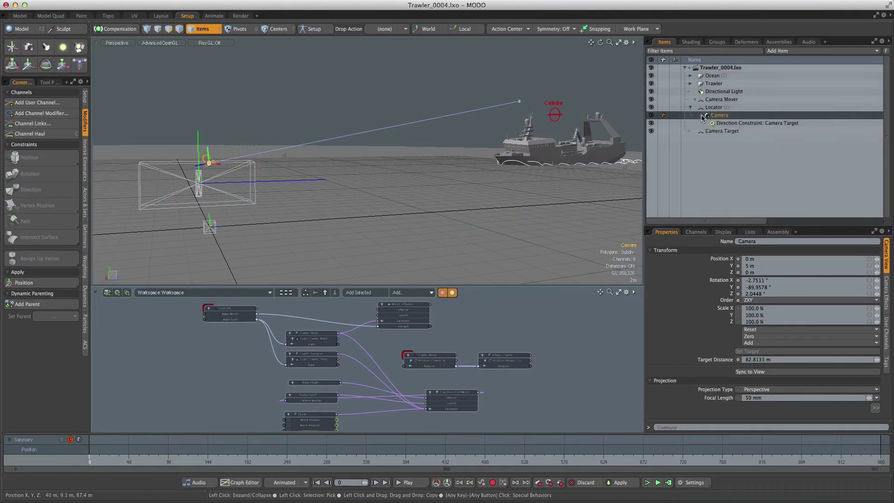
left_click(723, 123)
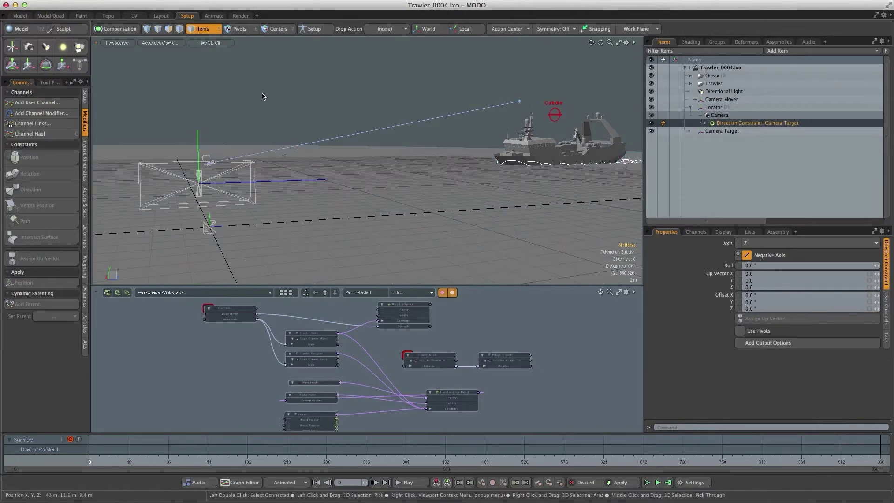
left_click(700, 115)
Step: Add a new locator and raise it above the camera, to about 11.6 m in Y
left_click(713, 108)
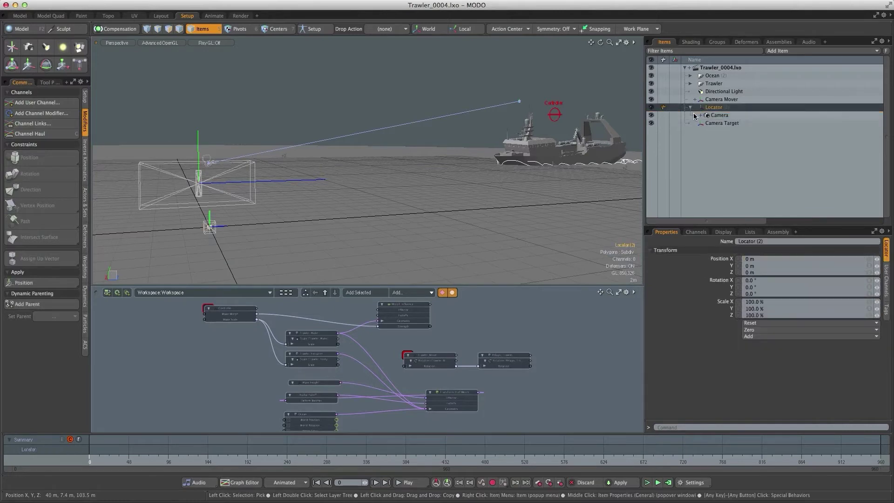
left_click_drag(261, 197, 289, 207, "alt")
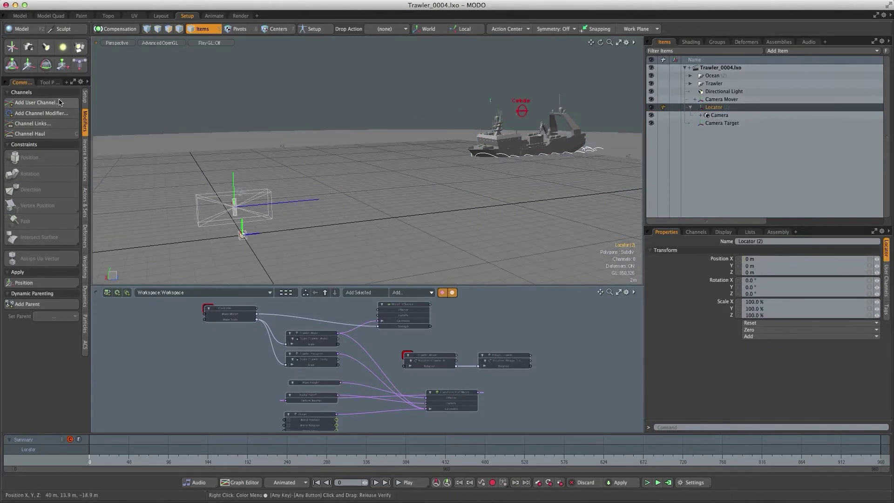
left_click(12, 47)
key("w")
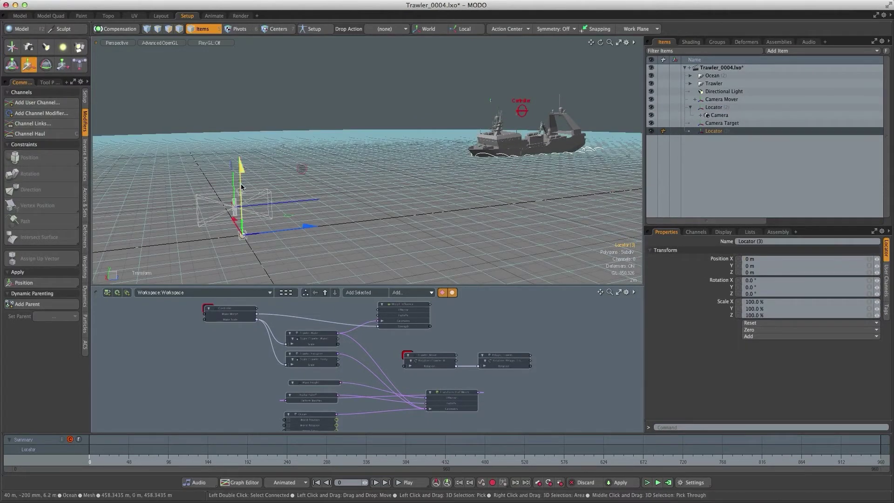
left_click_drag(239, 186, 238, 91)
left_click_drag(285, 201, 305, 185, "alt")
left_click_drag(231, 89, 231, 84)
Step: Rename the new locator CameraRoll and parent it under the Camera Mover
double_click(717, 132)
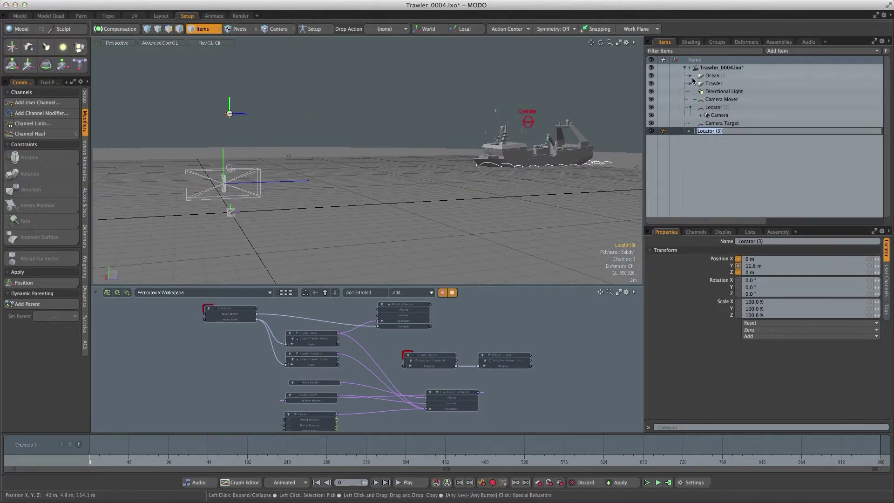
type("CameraRoll")
key("Return")
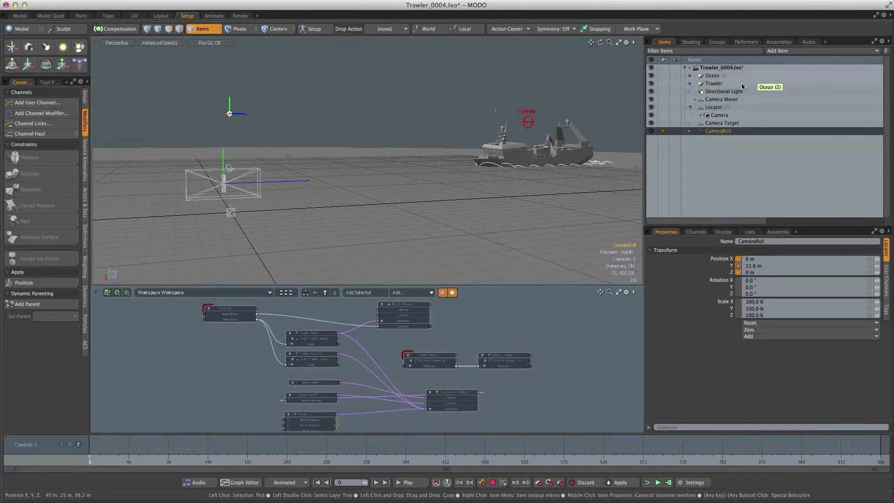
left_click_drag(717, 131, 691, 101)
left_click(702, 100)
left_click(695, 100)
left_click(695, 99)
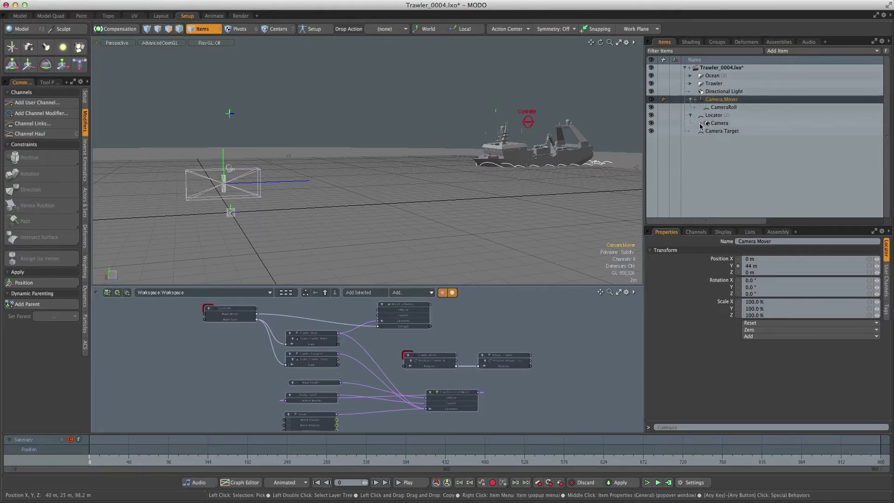
Step: Assign CameraRoll as the up vector of the Camera's Direction constraint
left_click(700, 123)
left_click(721, 132)
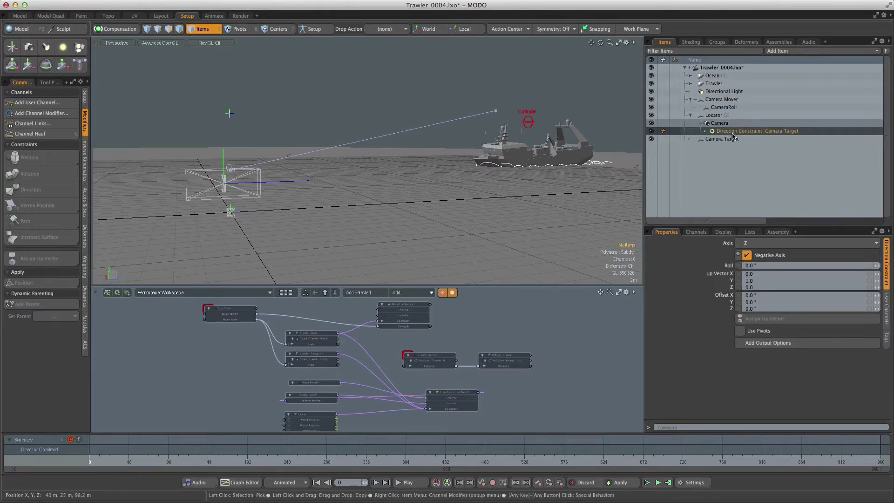
key("ctrl")
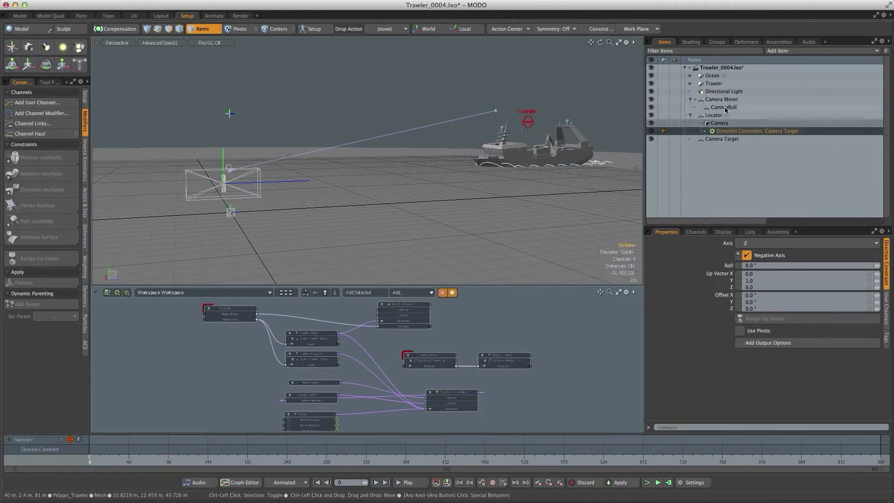
left_click(725, 108, "ctrl")
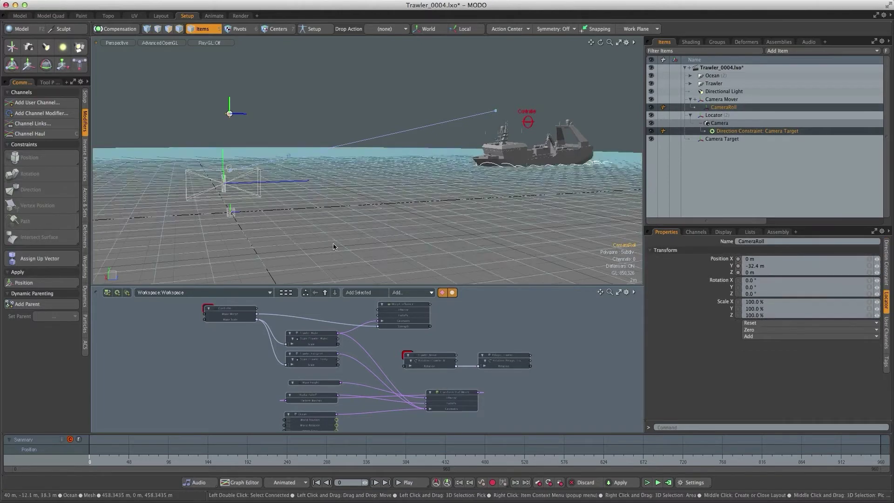
left_click(48, 264)
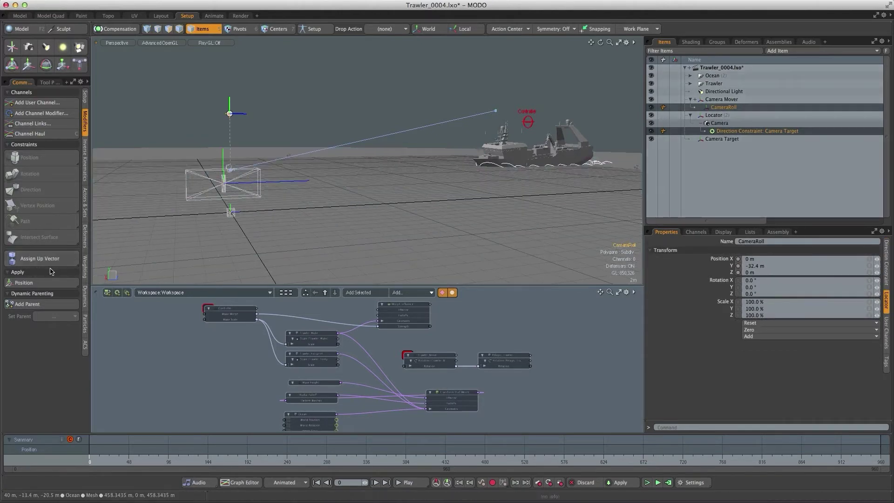
left_click(713, 109)
left_click_drag(322, 145, 285, 143, "alt")
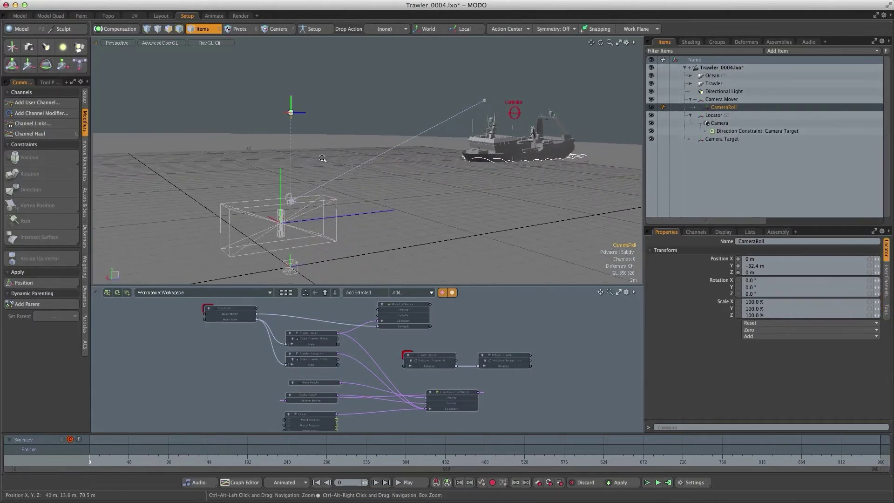
key("w")
left_click_drag(332, 171, 366, 140, "alt")
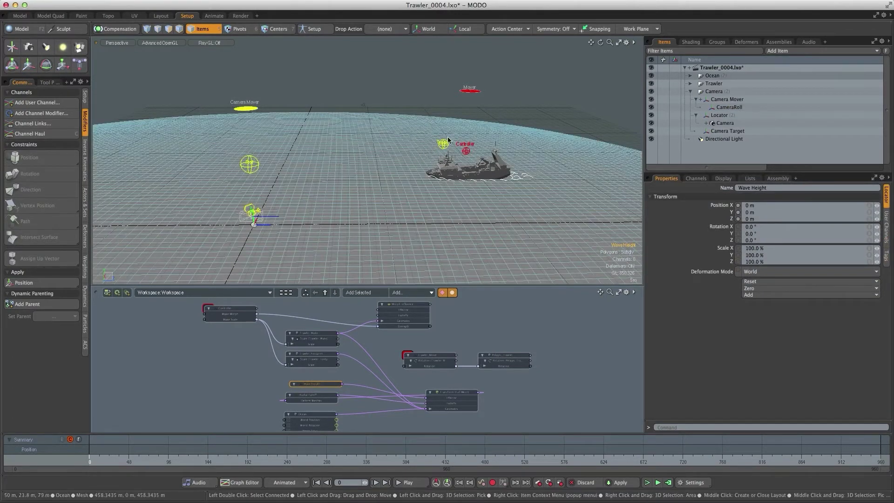
Step: Set the Wave Height locator's Y position to 10 m
left_click_drag(298, 192, 350, 222, "alt")
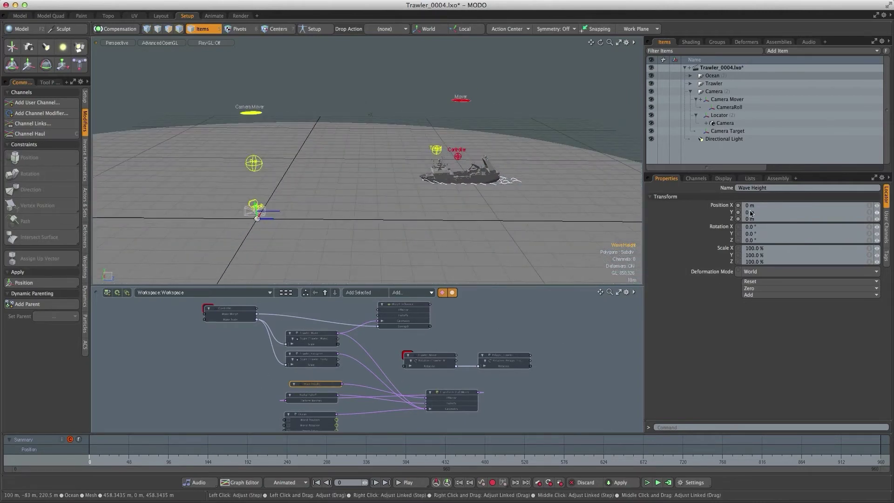
type("10")
key("Return")
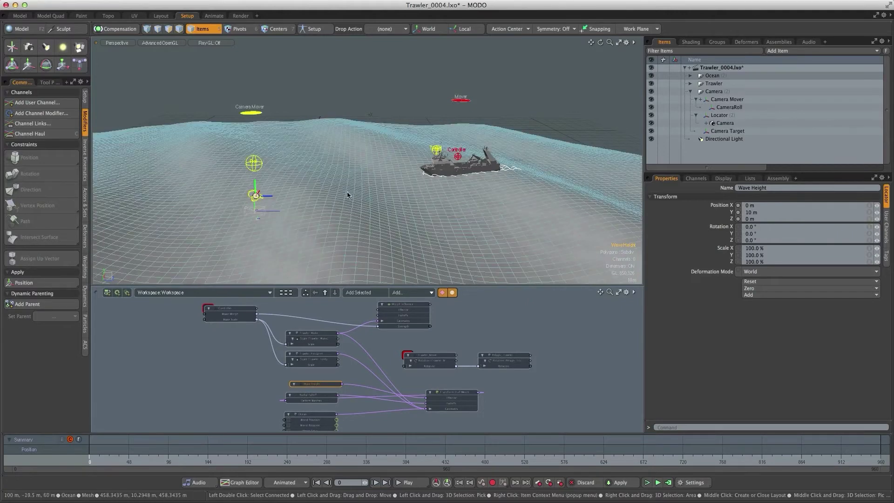
left_click_drag(315, 197, 343, 214, "alt")
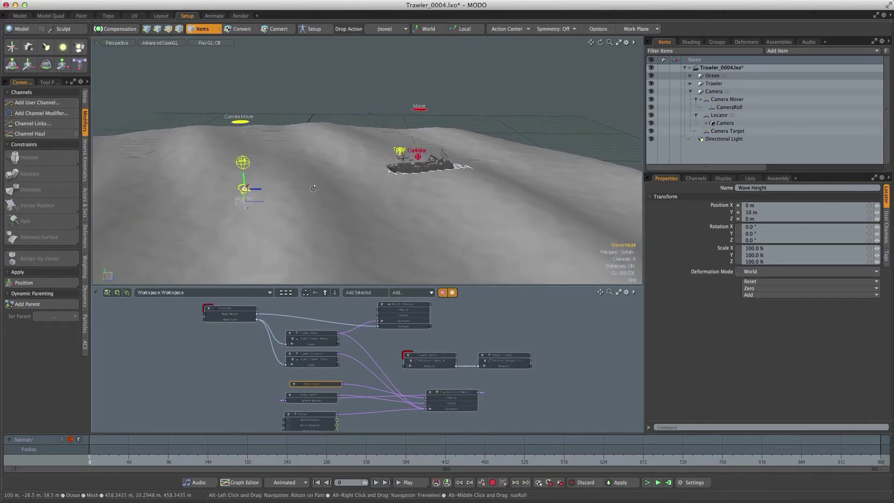
left_click_drag(321, 180, 292, 229, "alt")
Step: Split the 3D viewport side by side and show the render camera's view in the second half
left_click_drag(97, 43, 119, 53, "alt")
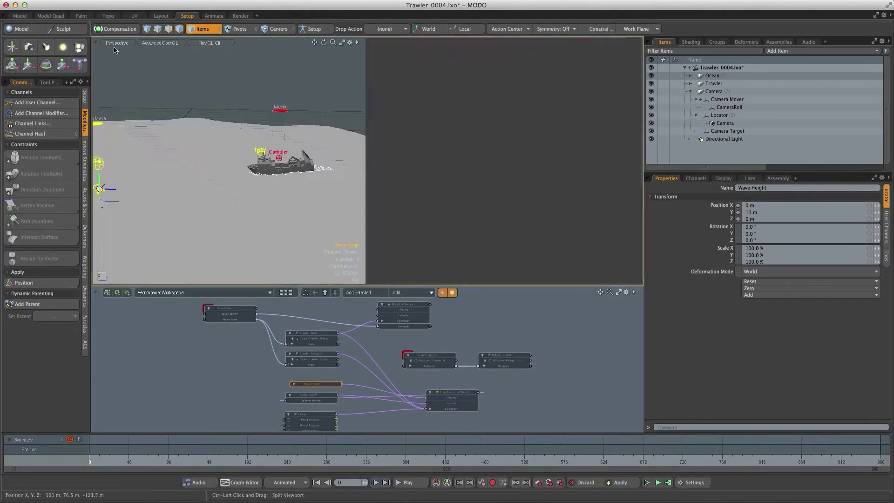
left_click(402, 42)
mouse_move(403, 50)
left_click(437, 61)
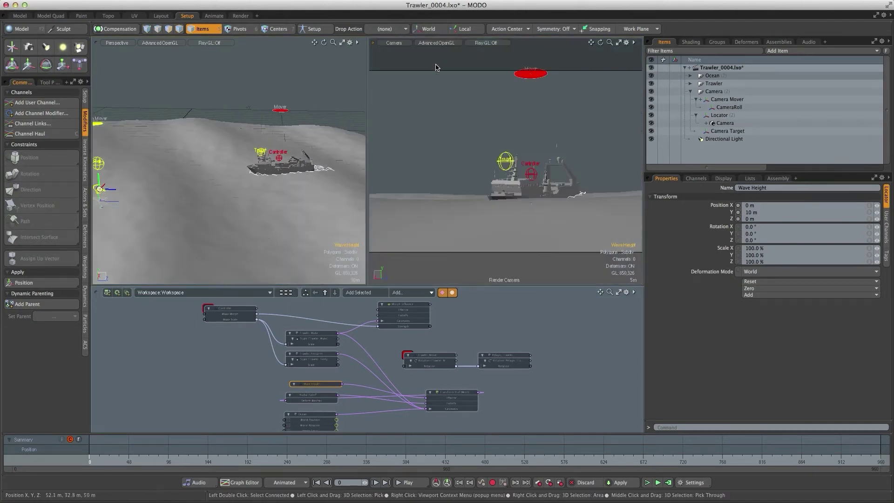
Step: Move the Camera Mover away from the trawler, to about X -85.5 m and Z 40 m
left_click_drag(211, 205, 238, 256, "alt")
left_click(153, 123)
key("w")
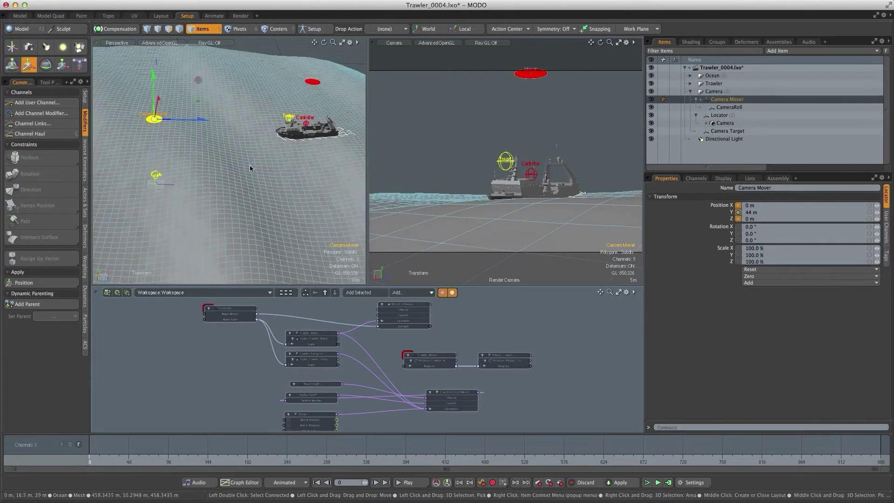
left_click_drag(196, 169, 219, 103, "alt")
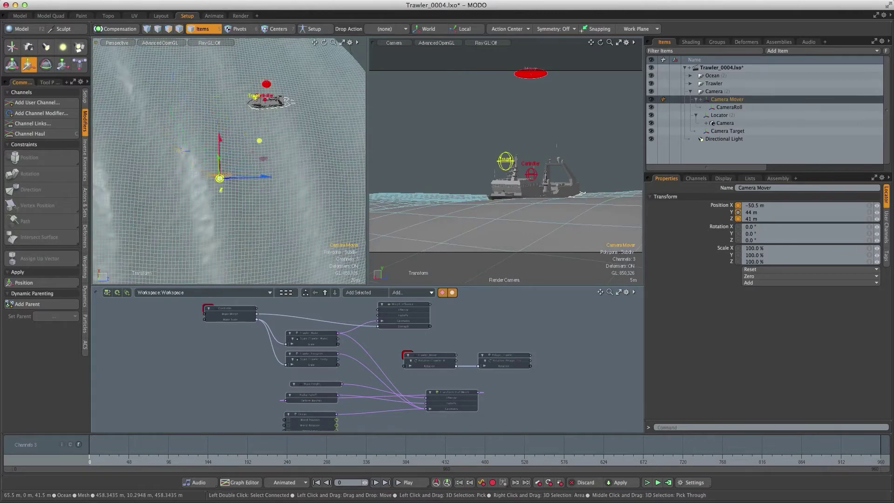
left_click_drag(253, 145, 216, 185)
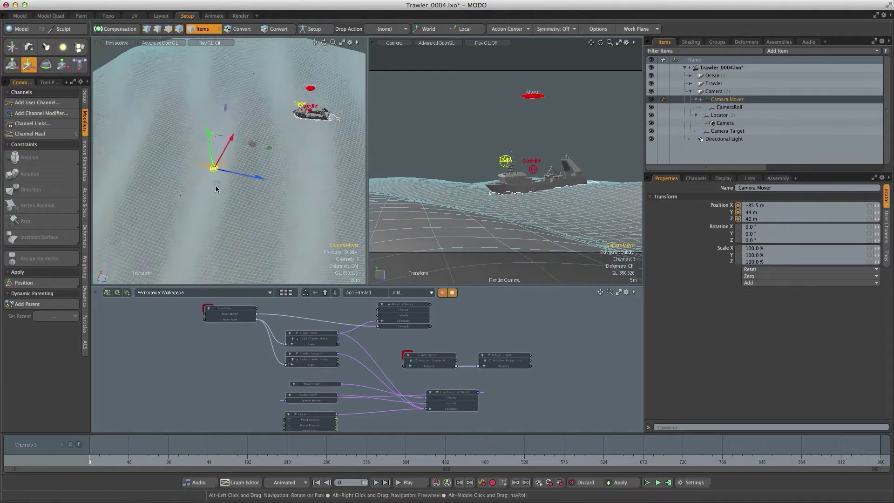
Step: Keyframe the Camera Mover's Z position at 48 m on frame 0 and 44.8 m on frame 24
left_click(738, 219)
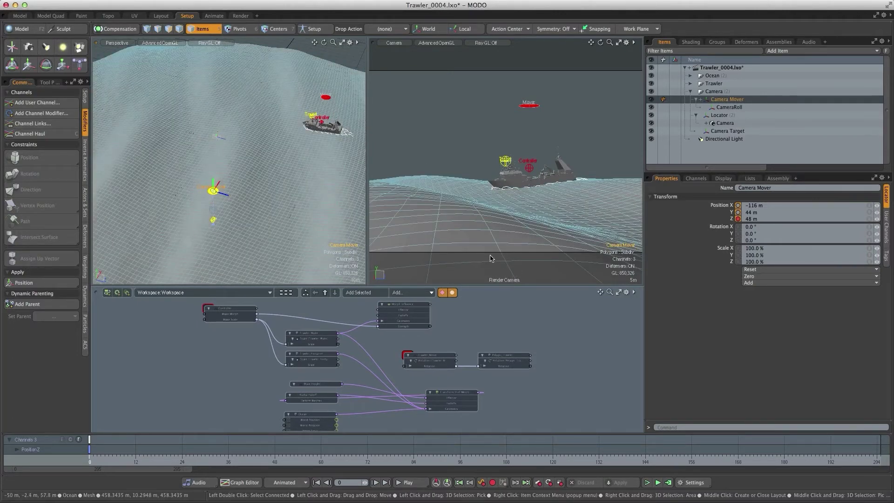
left_click(184, 463)
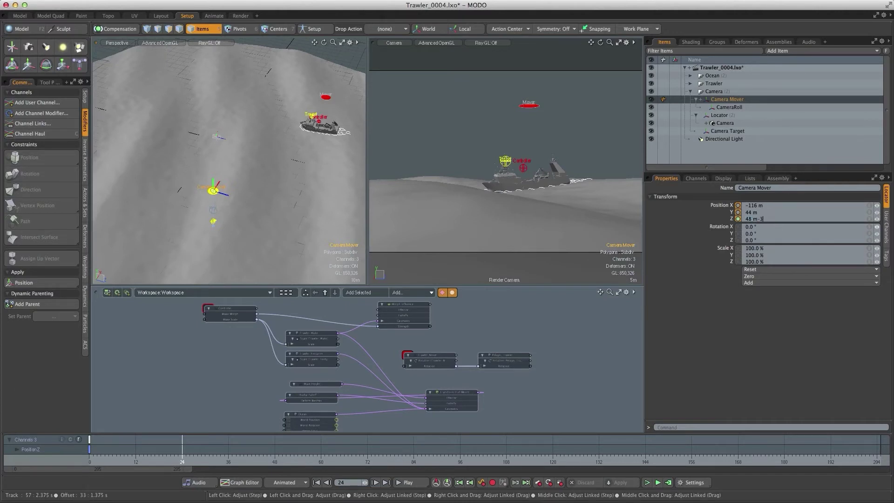
key("Return")
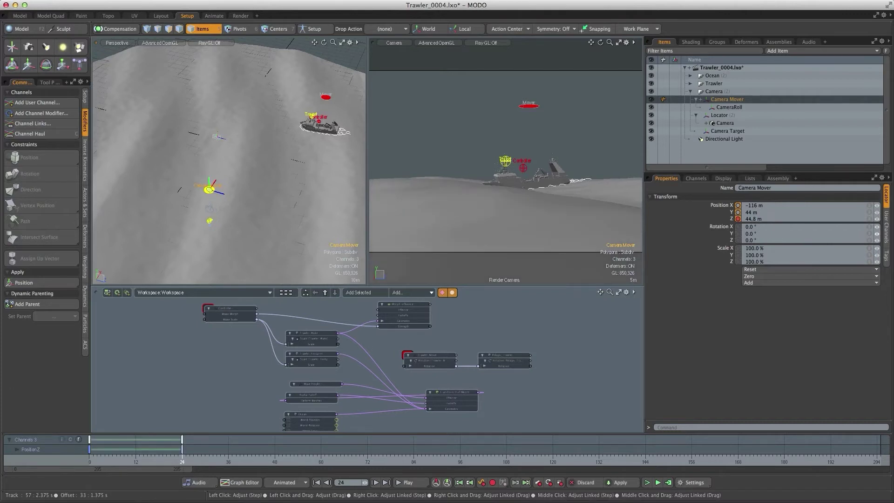
Step: Set the pre and post behaviors of the Camera Mover's Position Z curve to Linear in the Graph Editor
right_click(731, 219)
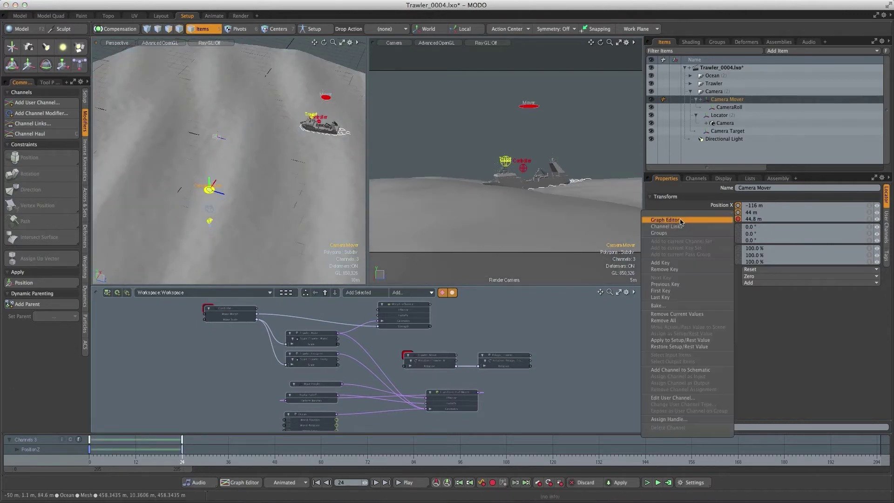
left_click(681, 222)
left_click(355, 385)
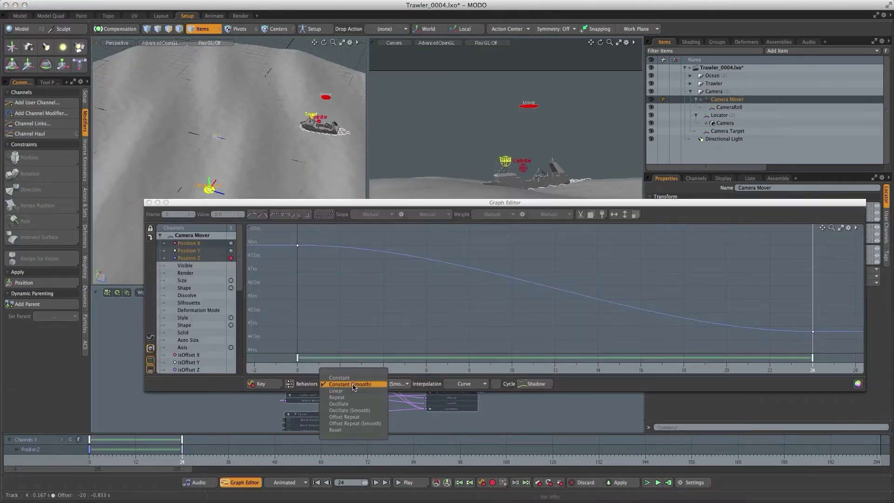
left_click(355, 393)
left_click(400, 385)
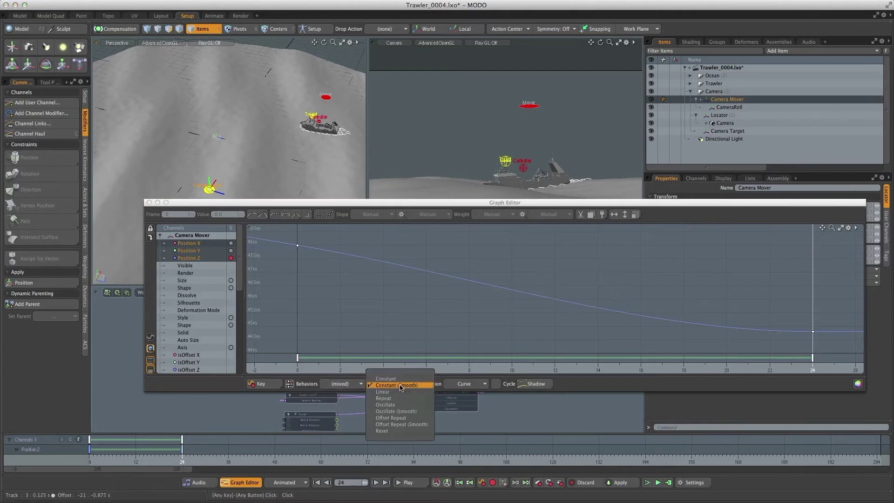
left_click(403, 395)
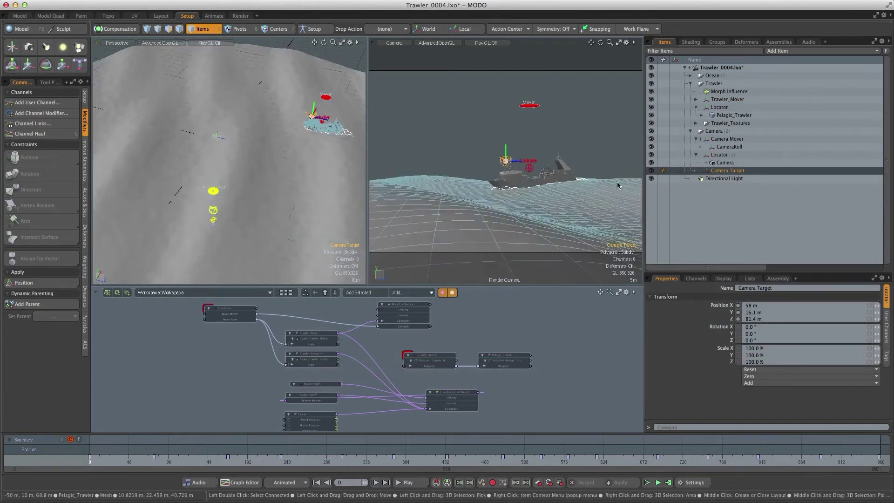
Step: Parent the Camera Target under the Pelagic_Trawler mesh and play the animation
left_click_drag(724, 172, 725, 118)
left_click(701, 115)
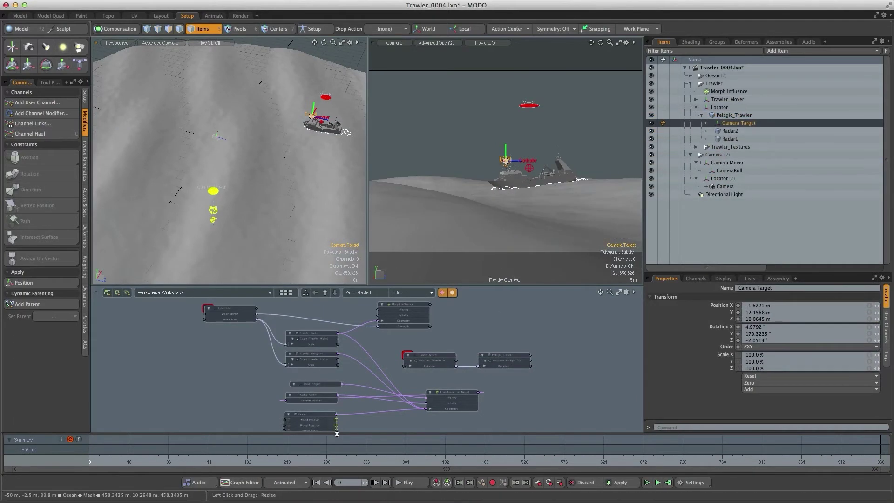
left_click(405, 482)
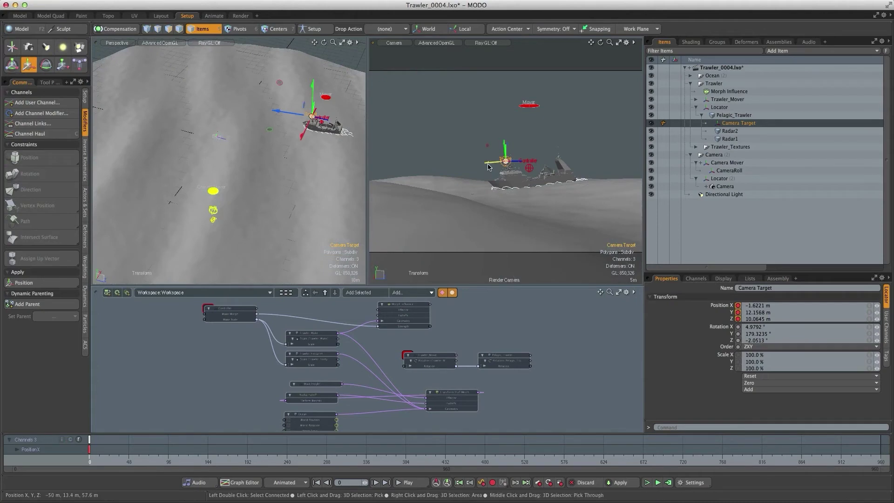
Step: Move the Camera Target to about Y 4.8 m, Z 2.3 m at frame 0 and about Y 8.4 m, Z 5.1 m at frame 100
left_click_drag(490, 170, 506, 181)
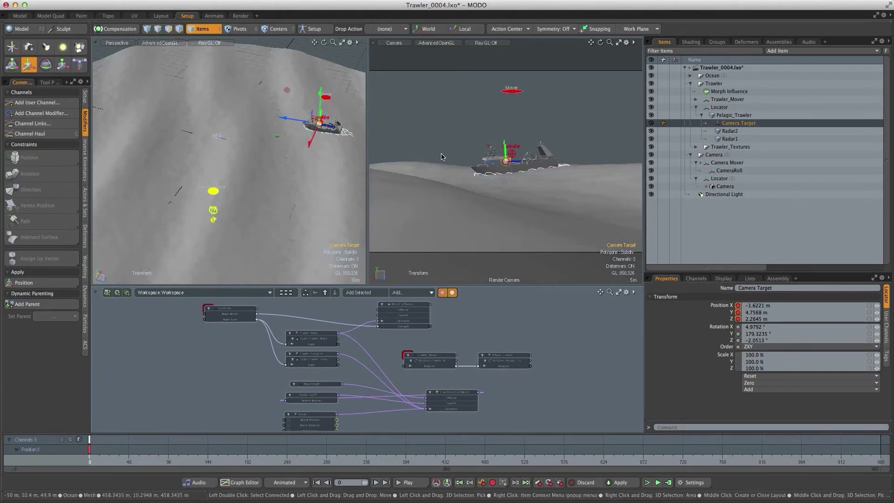
mouse_move(101, 464)
left_mouse_down()
mouse_move(160, 462)
mouse_move(173, 471)
left_mouse_up()
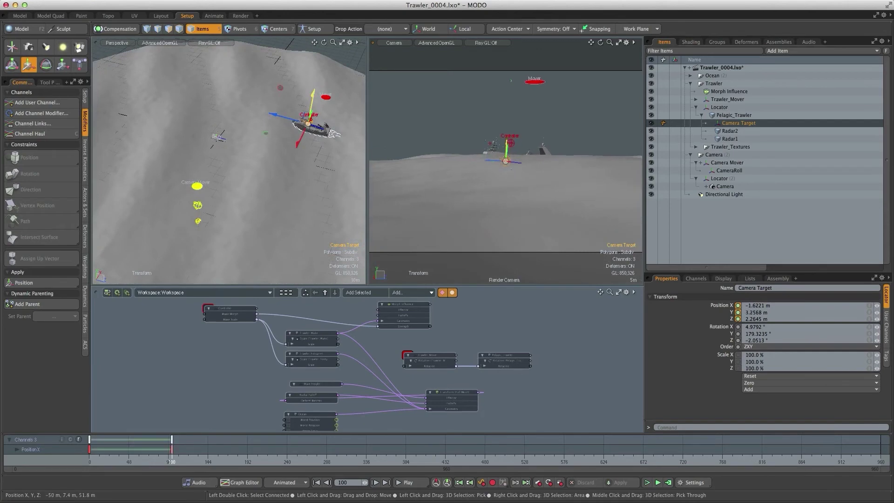
left_click_drag(507, 150, 506, 147)
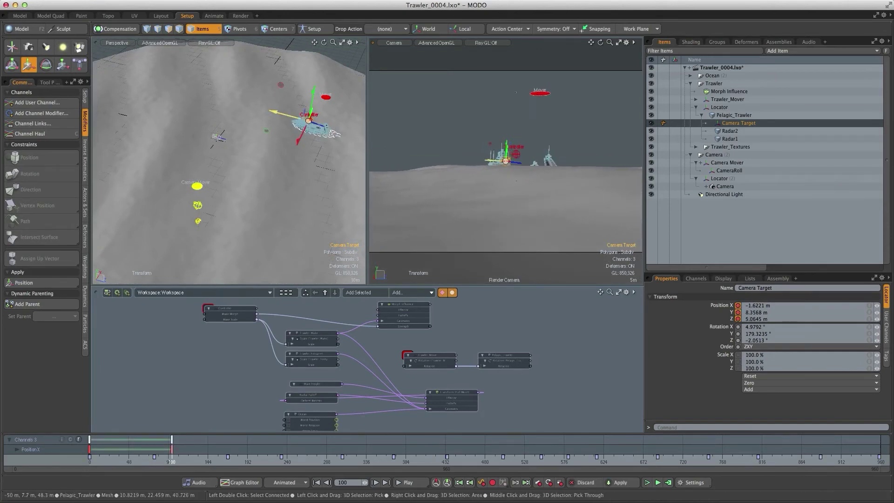
Step: Raise the Camera Target slightly at a point past frame 240 and scrub further along the animation
left_click_drag(172, 459, 295, 459)
left_click_drag(503, 145, 503, 140)
left_click_drag(300, 462, 394, 462)
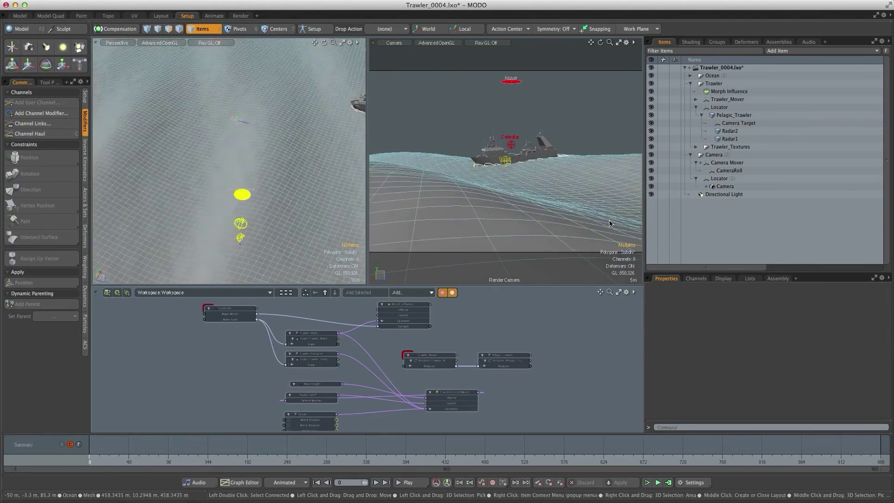
Step: Set the Render item's frame size to 1920 pixels wide and 1080 pixels high in the Shader Tree
left_click(692, 41)
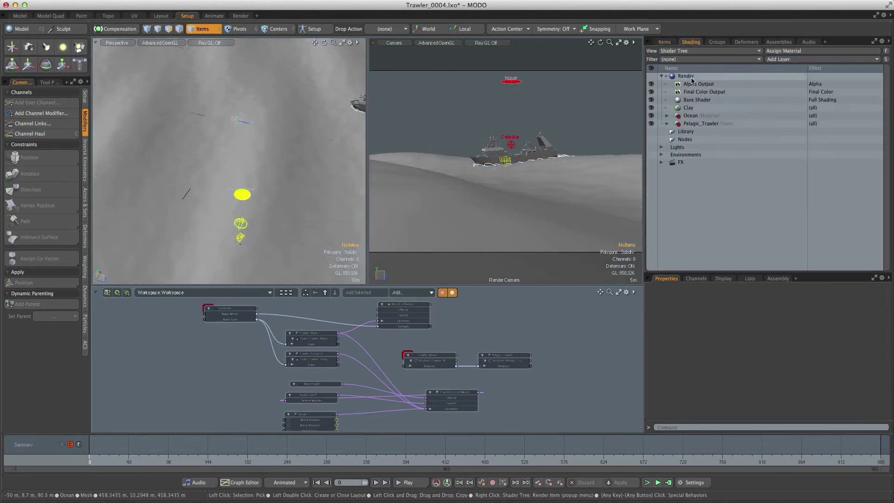
left_click(695, 77)
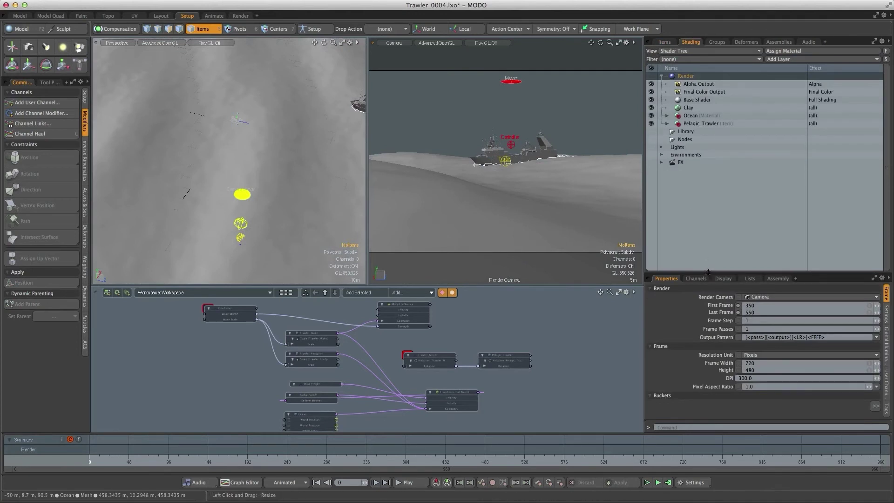
left_click_drag(708, 272, 708, 190)
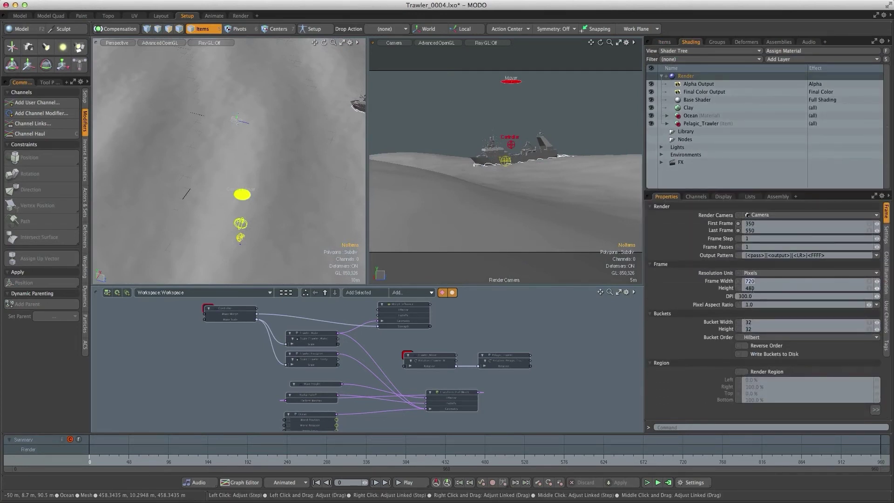
key("Return")
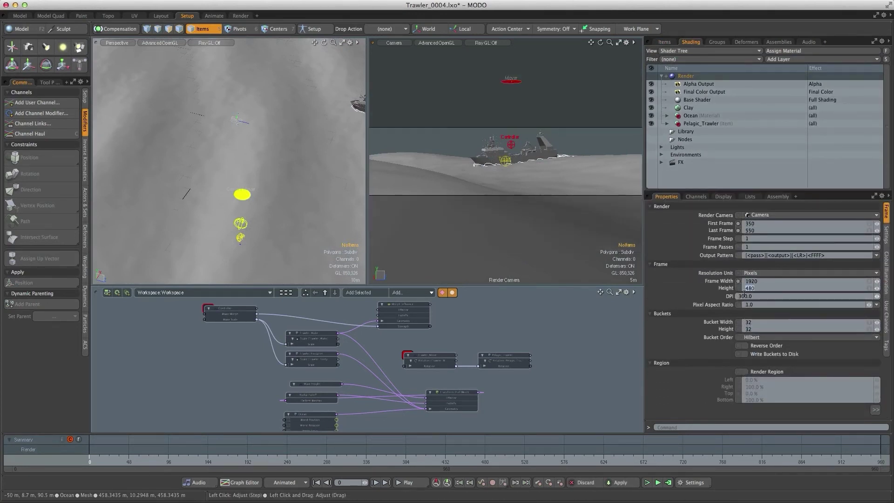
type("1080")
key("Return")
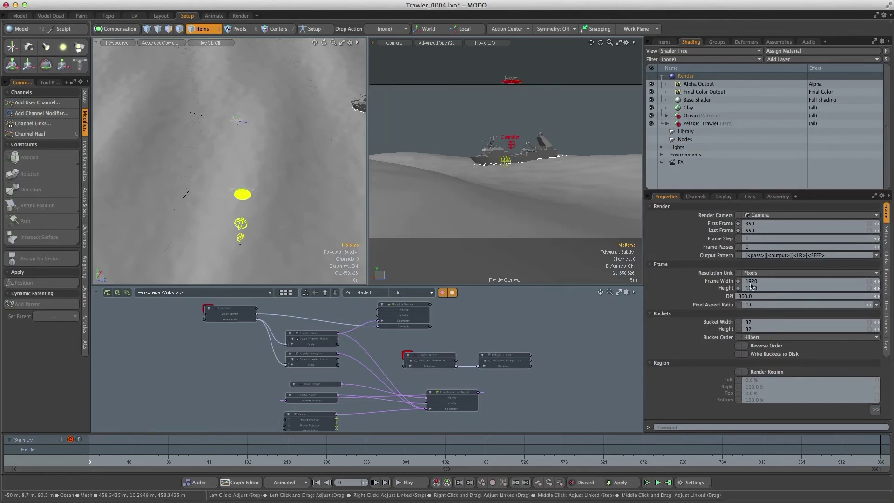
Step: Play the animation to check the ship through the render camera, stop it, and return to frame 0
left_click(409, 483)
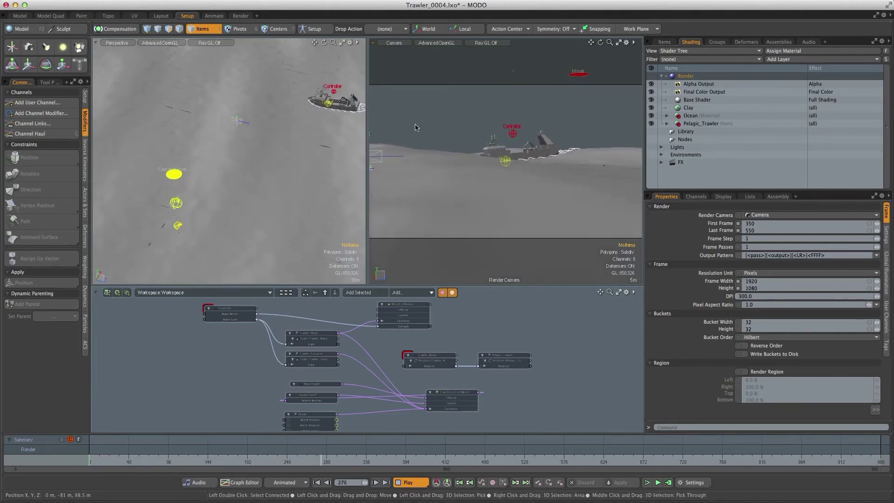
left_click(409, 482)
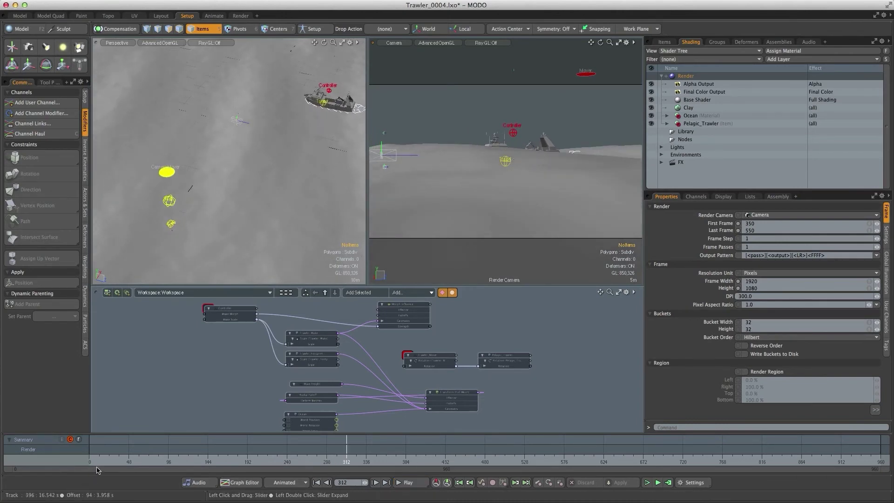
left_click_drag(98, 461, 88, 459)
Step: Enlarge the perspective viewport and select the CameraRoll locator, framing it together with the camera from the side
left_click_drag(259, 247, 289, 170, "alt")
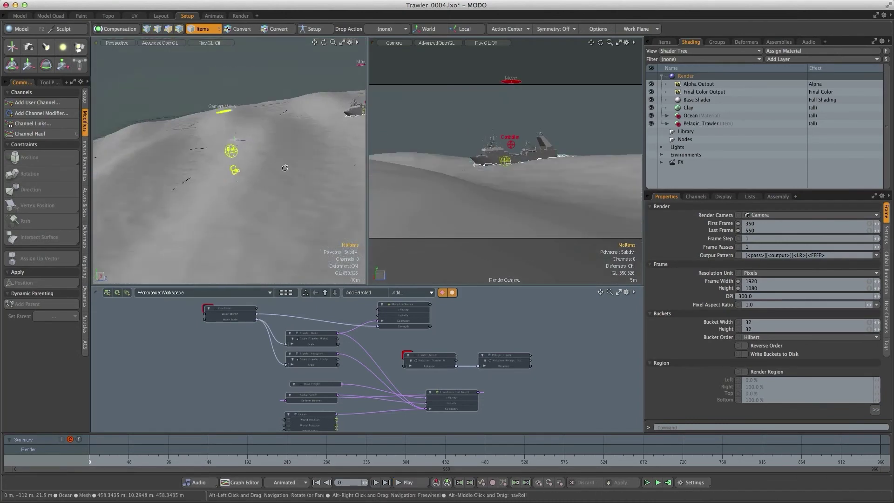
left_click(236, 153)
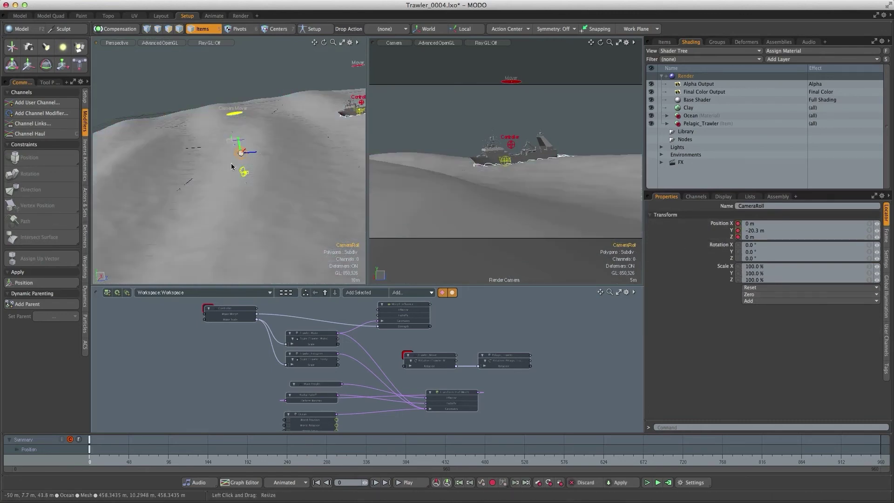
left_click(310, 210)
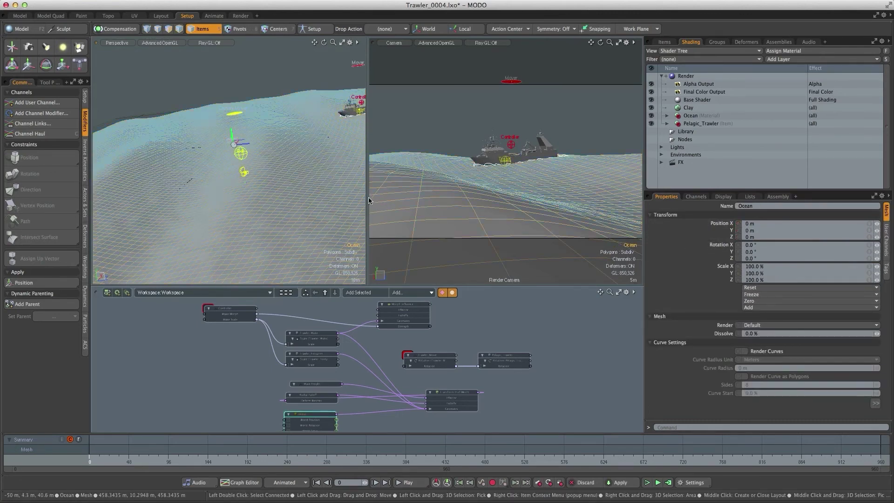
left_click_drag(368, 180, 458, 178)
left_click_drag(233, 219, 202, 189, "alt")
left_click(233, 119)
left_click(267, 120)
scroll(268, 131, "up", 3)
left_click_drag(247, 152, 304, 175, "alt")
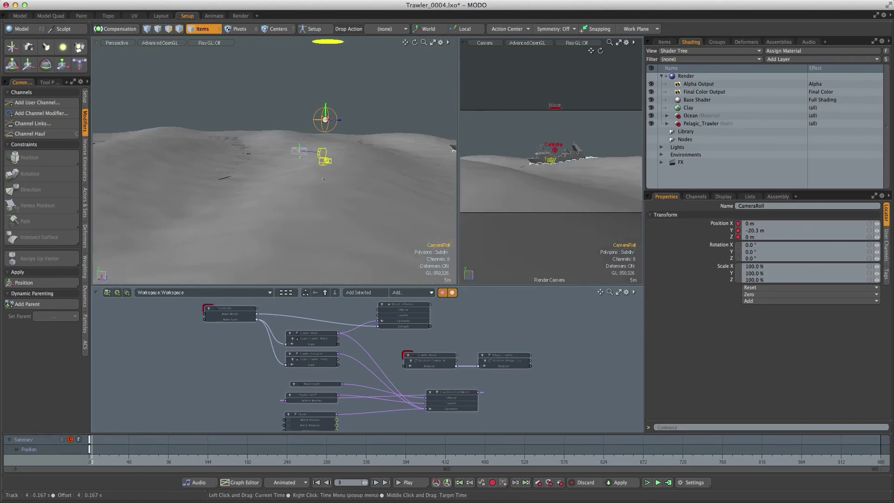
Step: Move the CameraRoll locator to about Position Z -2.6 m at frame 42, tilting the camera on the wave
left_click_drag(92, 456, 116, 455)
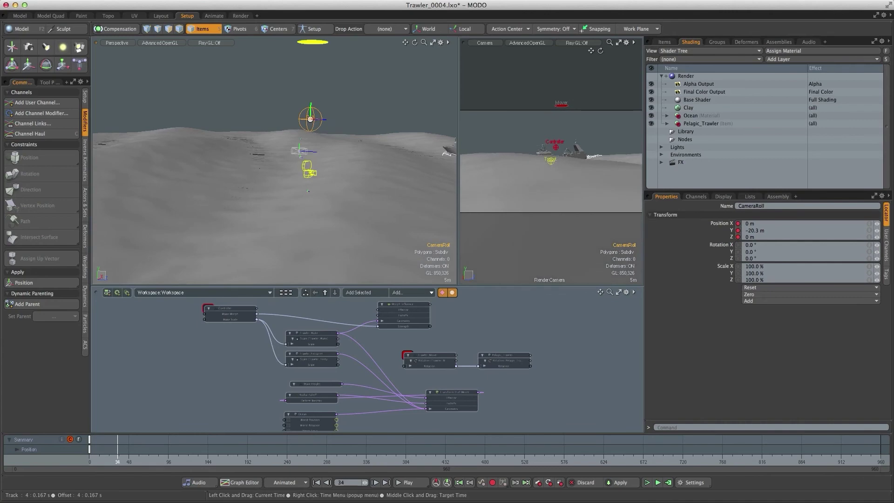
left_click_drag(331, 182, 360, 161, "alt")
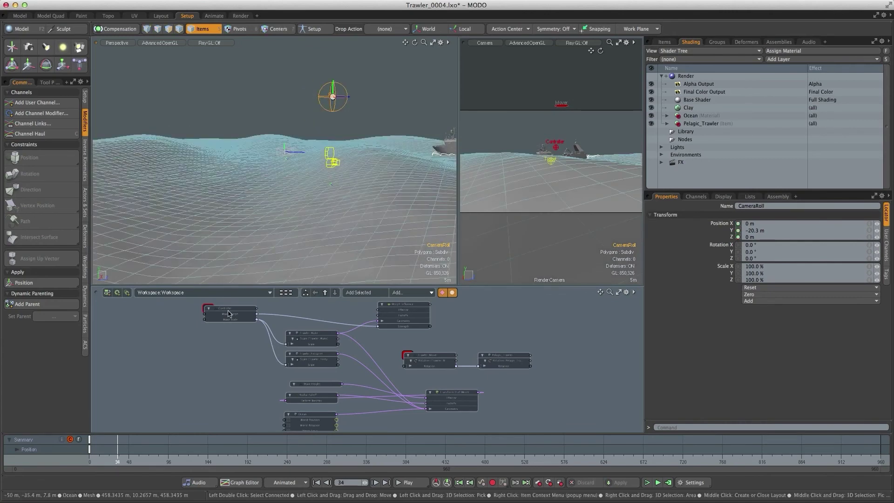
left_click_drag(117, 442, 124, 442)
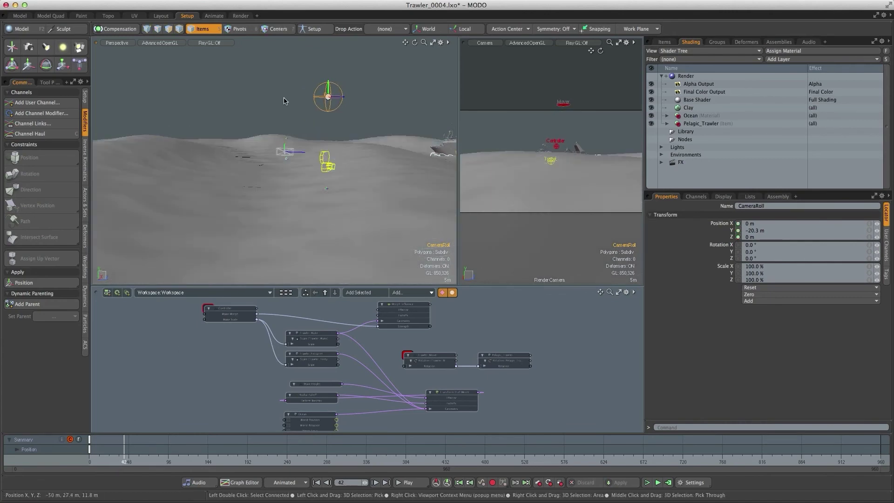
key("w")
mouse_move(281, 100)
left_mouse_down("alt")
mouse_move(285, 116)
mouse_move(284, 108)
left_mouse_up("alt")
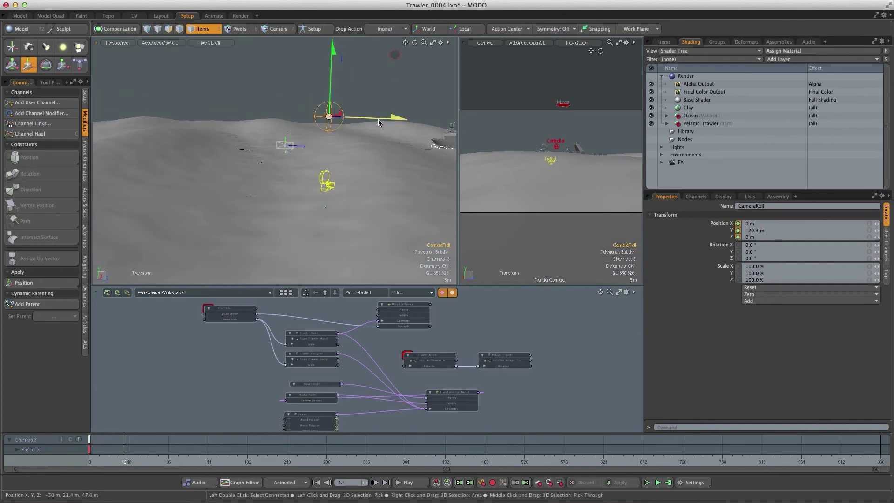
mouse_move(377, 119)
left_mouse_down()
mouse_move(360, 118)
mouse_move(377, 135)
left_mouse_up()
left_click_drag(417, 91, 419, 91)
Step: Key the CameraRoll's Position Z at about 600 mm at frame 82, 2.2 m near frame 142, and 1.4 m at frame 226
left_click_drag(124, 461, 157, 461)
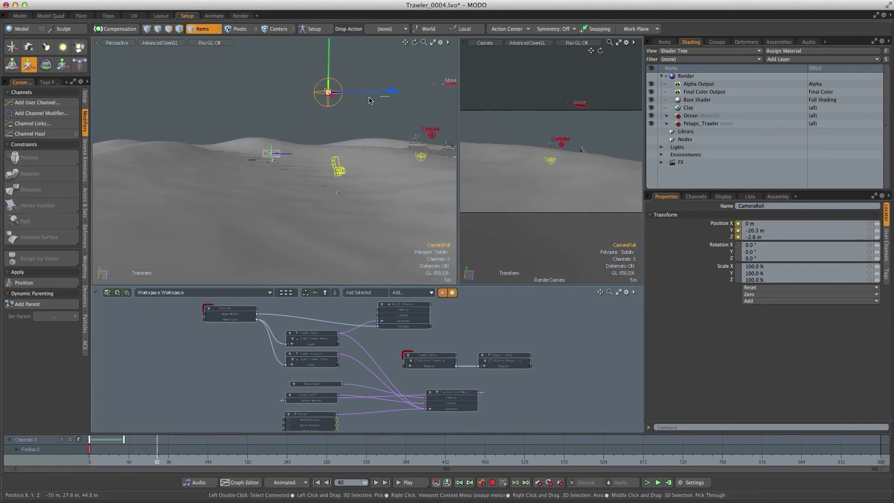
left_click_drag(409, 91, 404, 92)
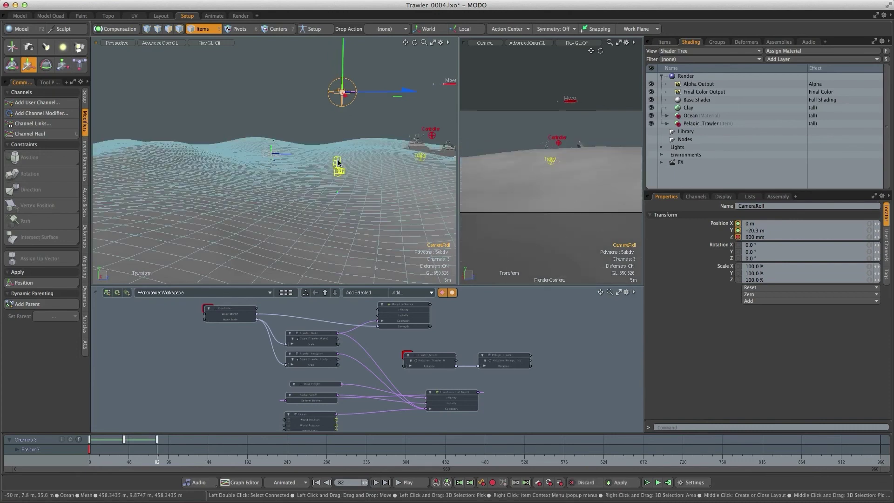
left_click_drag(163, 463, 210, 463)
left_click_drag(348, 93, 380, 91)
left_click_drag(205, 461, 275, 461)
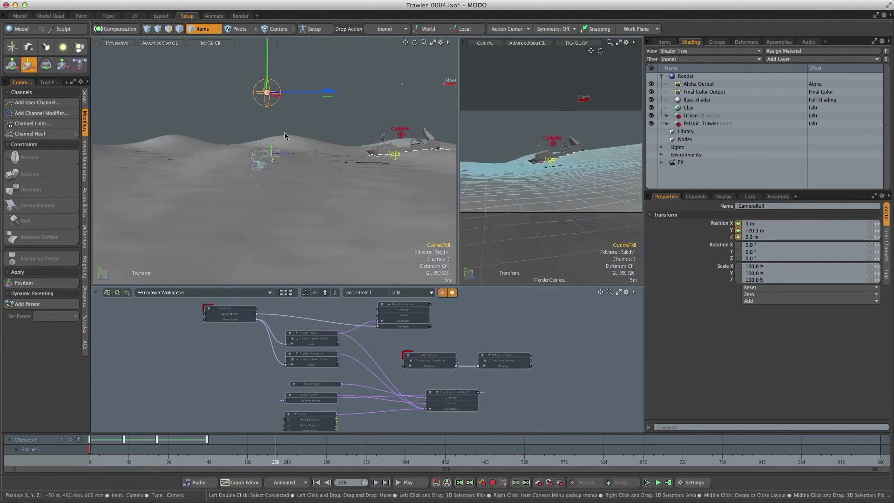
left_click_drag(301, 93, 307, 92)
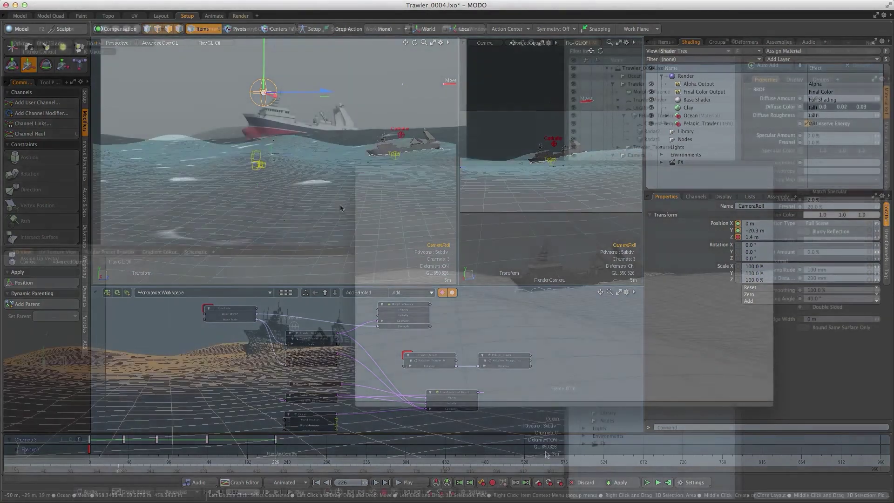